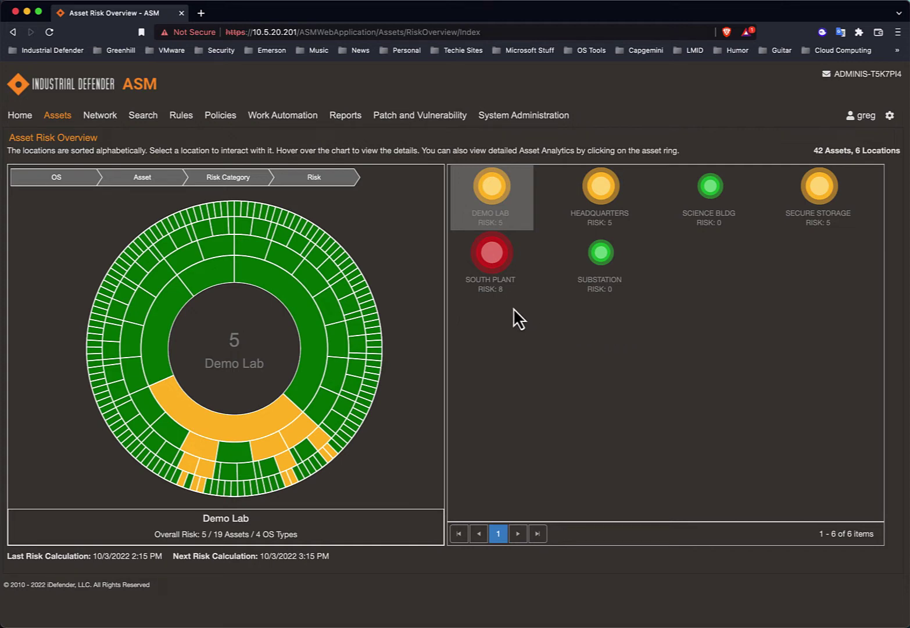
Show the Assets > Administration grid of 42 monitored assets and scroll through it and back to the top
click(59, 120)
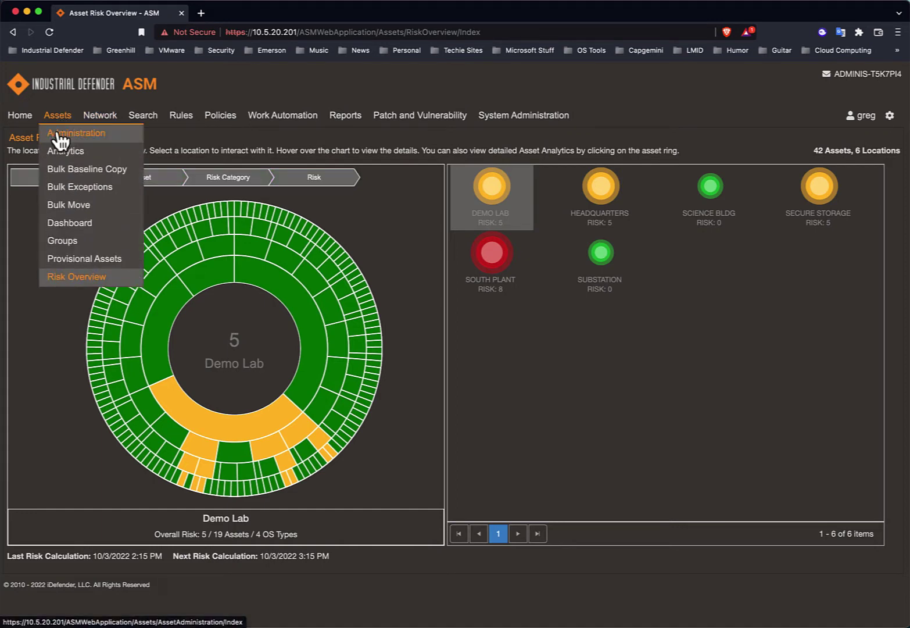
click(80, 135)
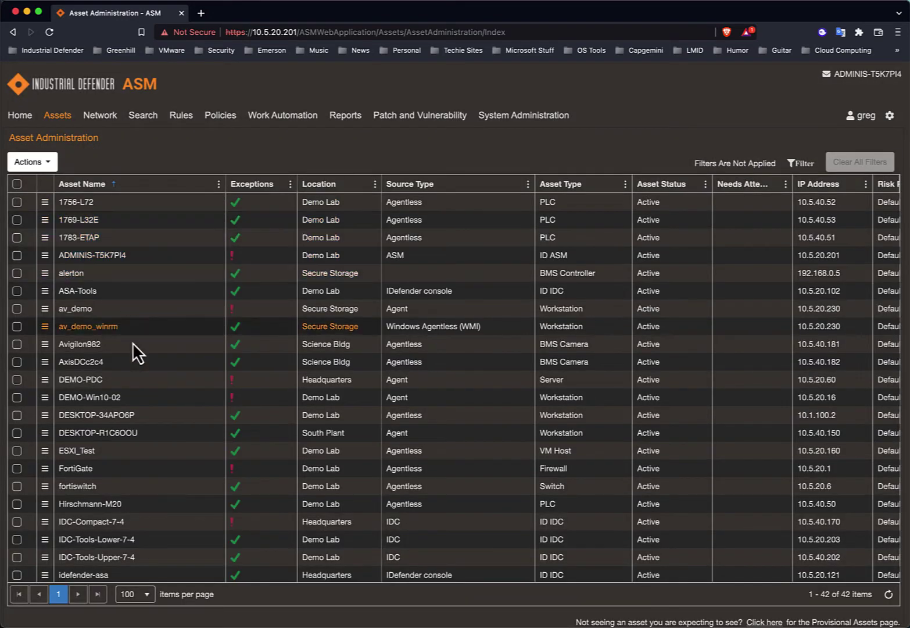
scroll(135, 397, down, 10)
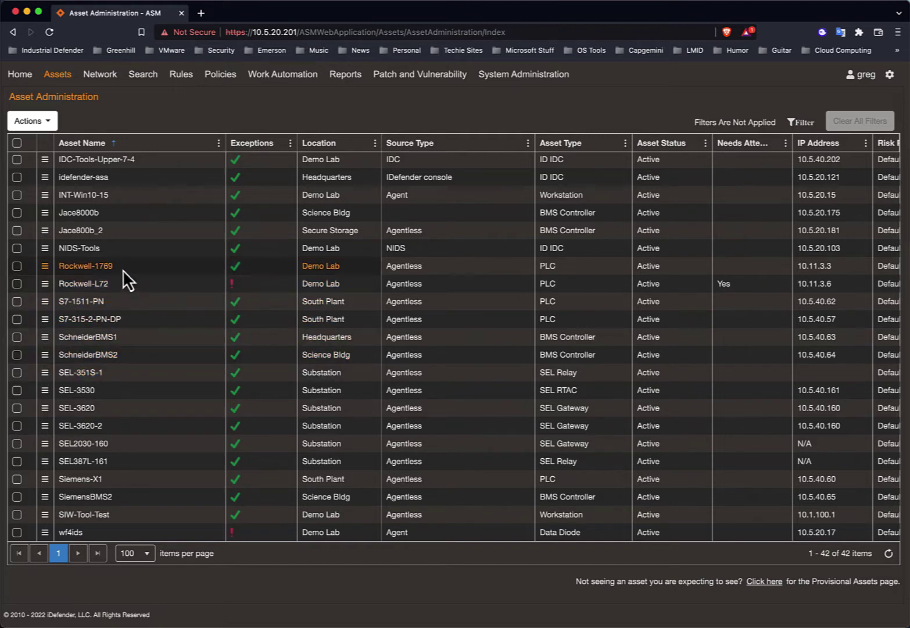
scroll(126, 213, up, 5)
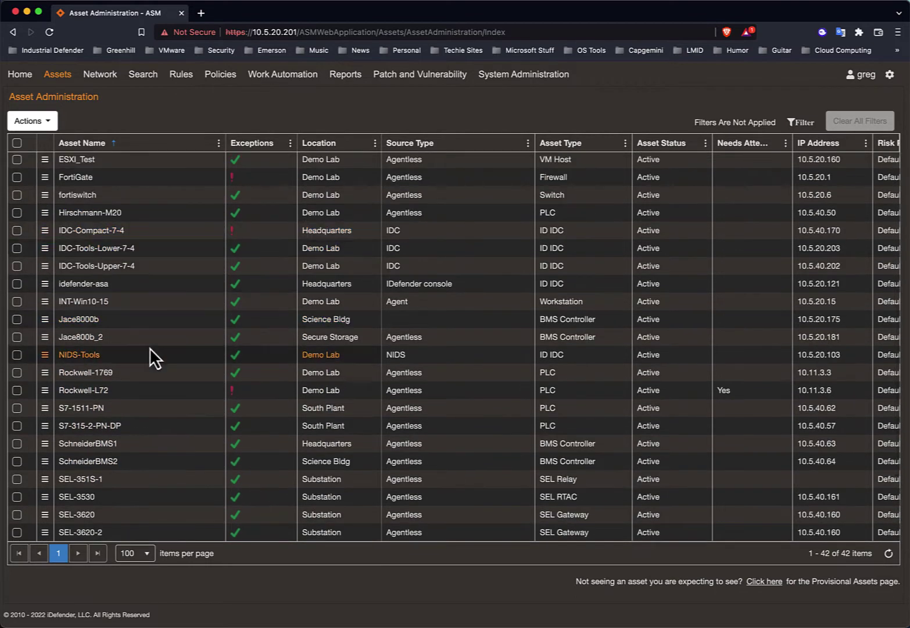
scroll(150, 345, up, 1)
scroll(150, 346, up, 6)
scroll(149, 346, up, 2)
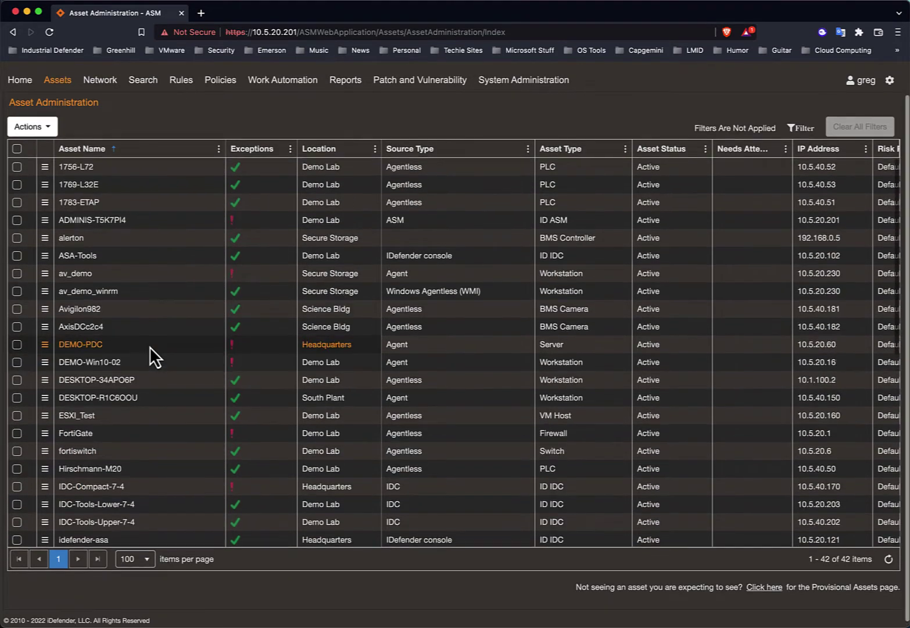
scroll(148, 339, up, 1)
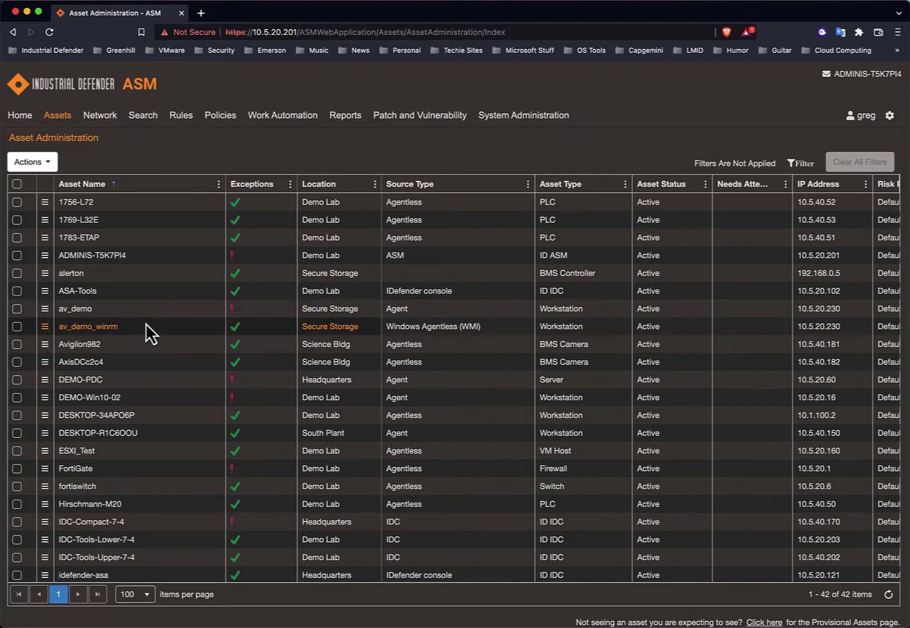
scroll(332, 151, down, 1)
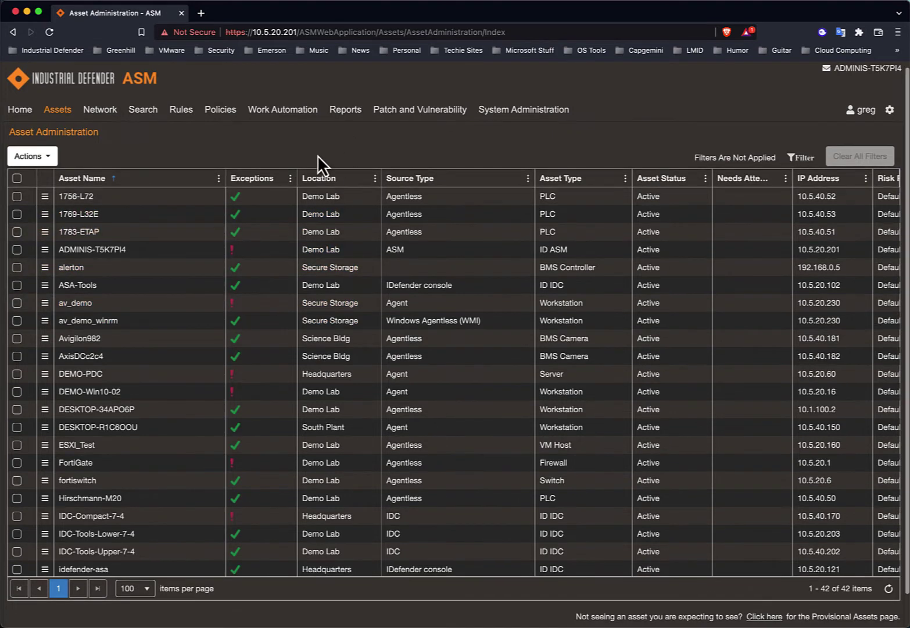
Go to Reports and expand Compliance > NERC CIP 5 > NERC CIP-002 > R2 reports
click(355, 128)
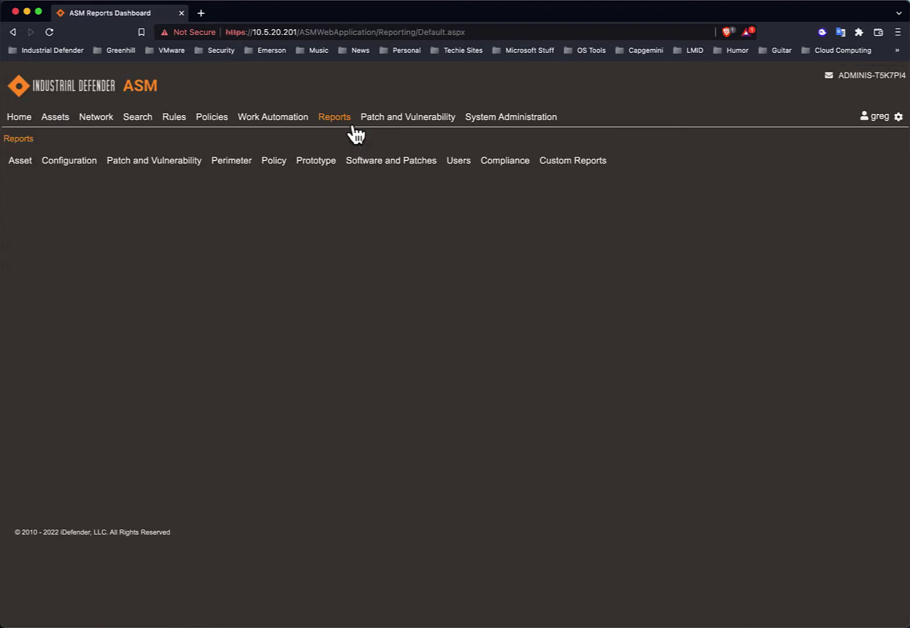
click(502, 168)
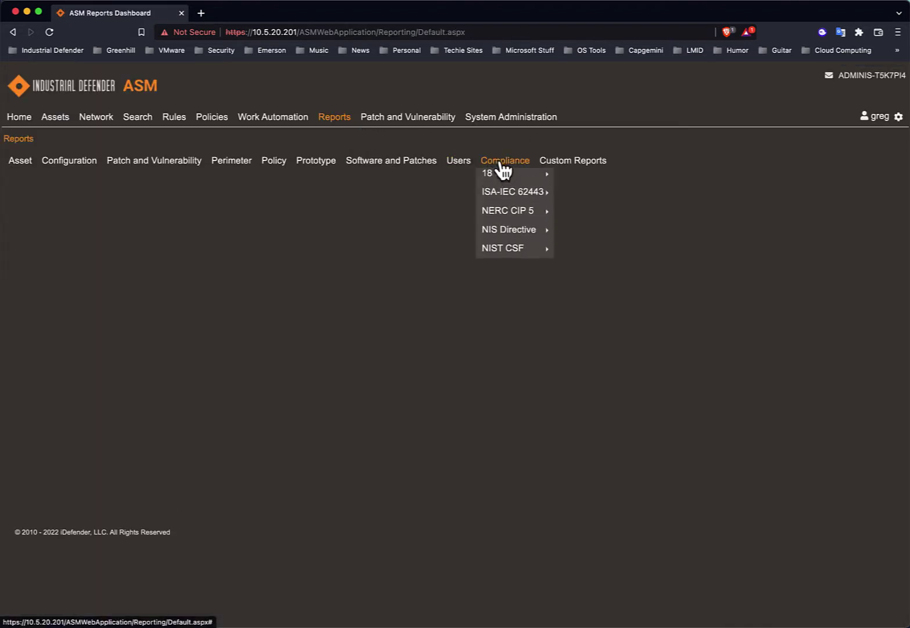
mouse_move(524, 226)
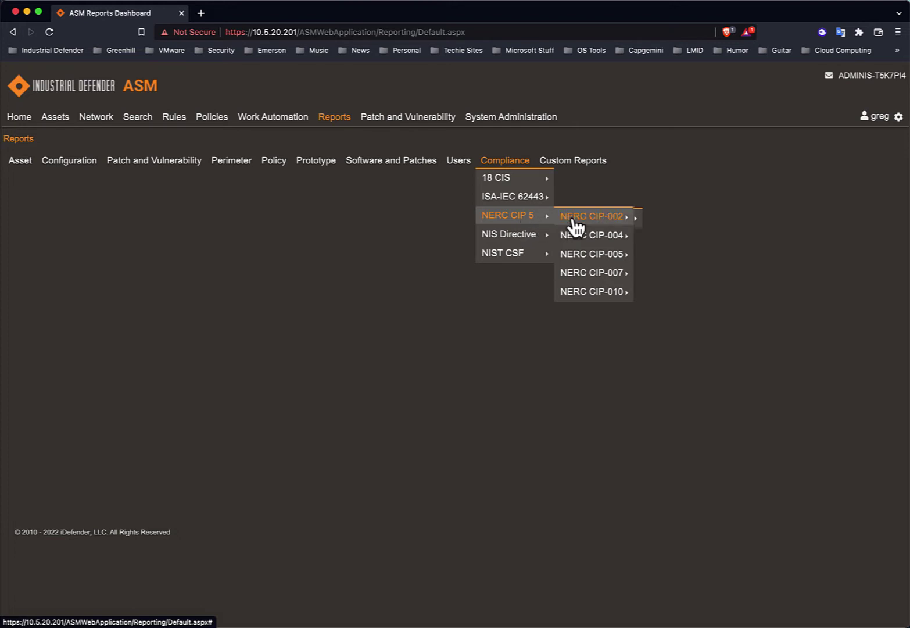
mouse_move(594, 245)
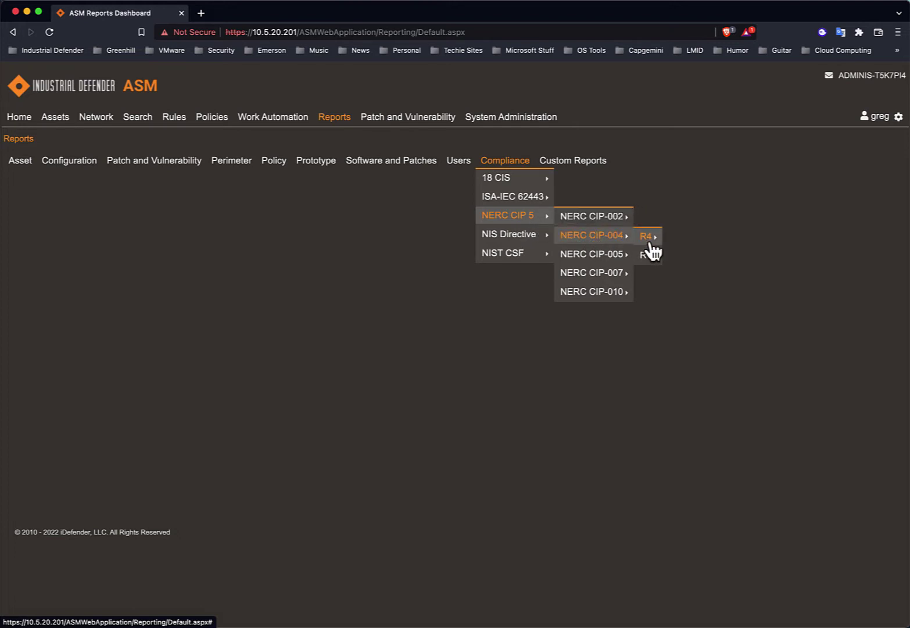
mouse_move(614, 262)
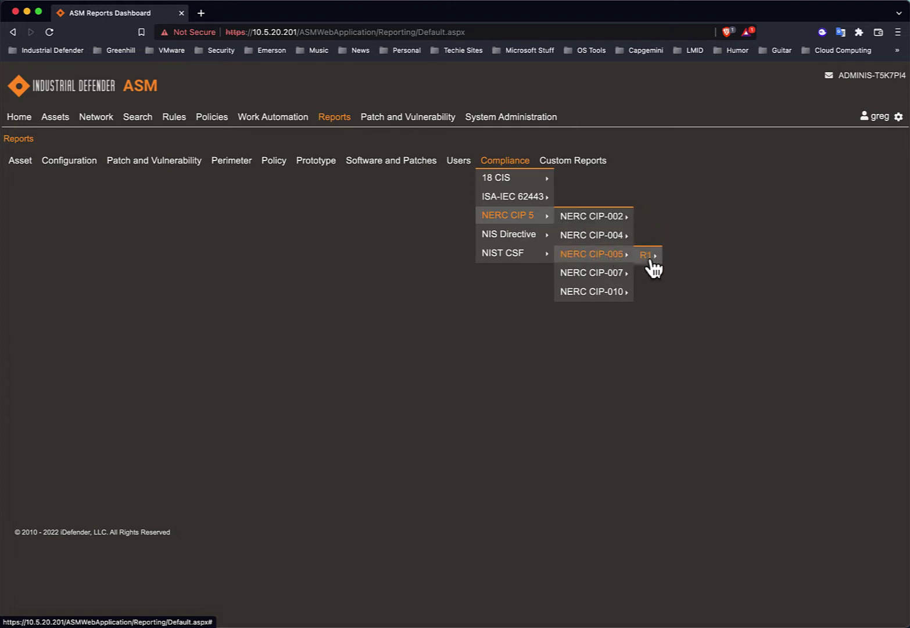
mouse_move(610, 282)
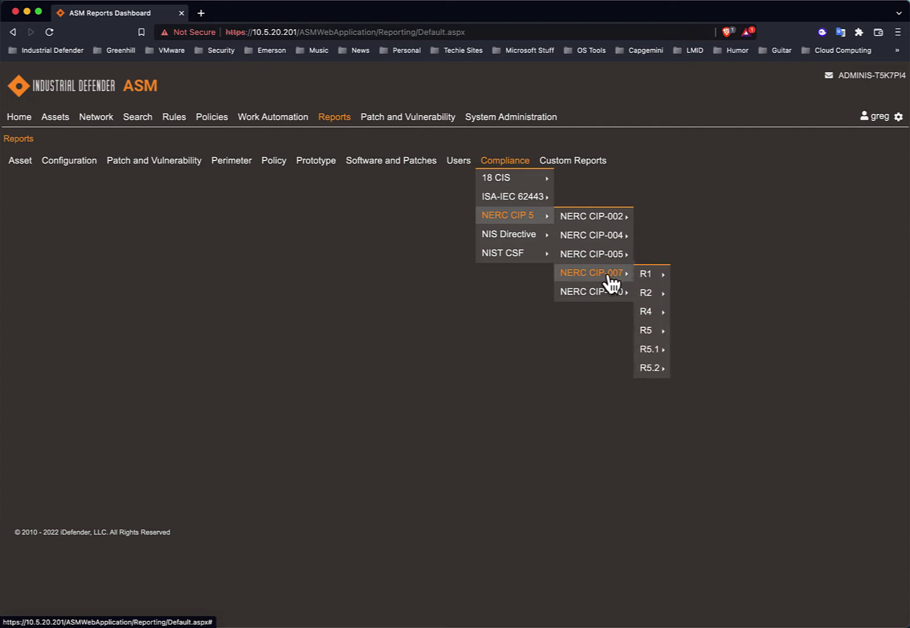
mouse_move(611, 302)
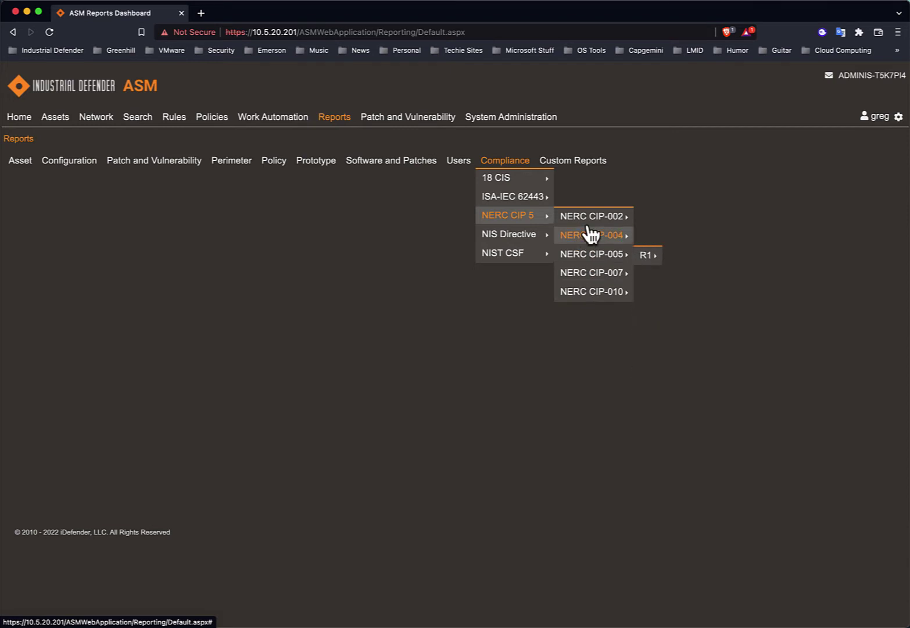
mouse_move(588, 223)
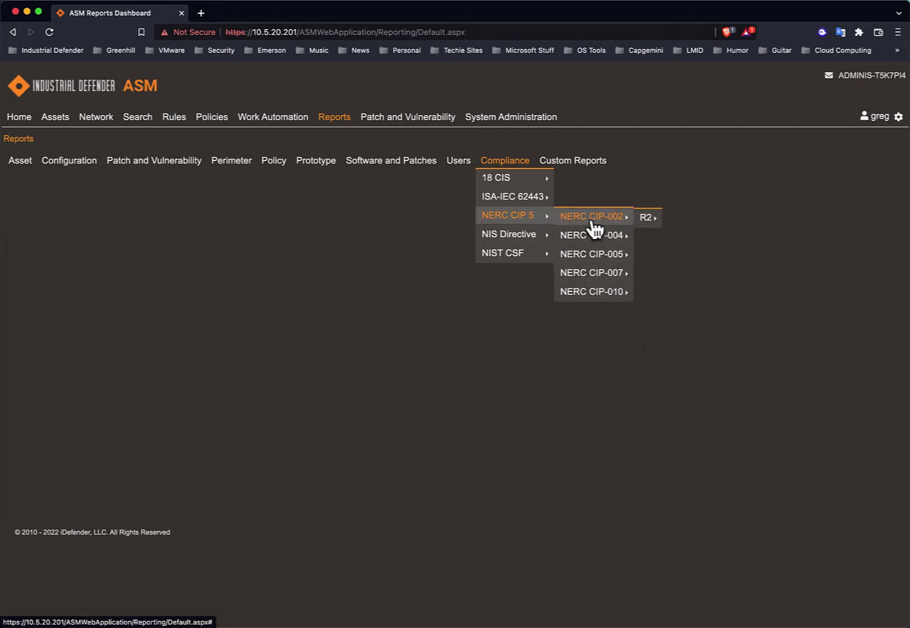
Browse the CIP-004 R4/R5 user account and CIP-005 R1 firewall reports, ending at CIP-007 R1 Ports and Services
mouse_move(647, 226)
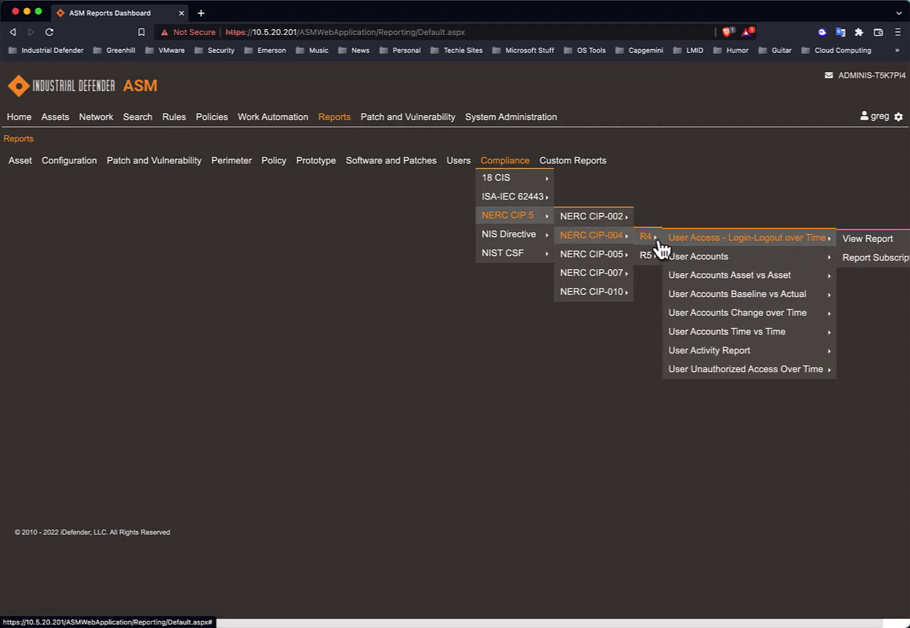
mouse_move(737, 288)
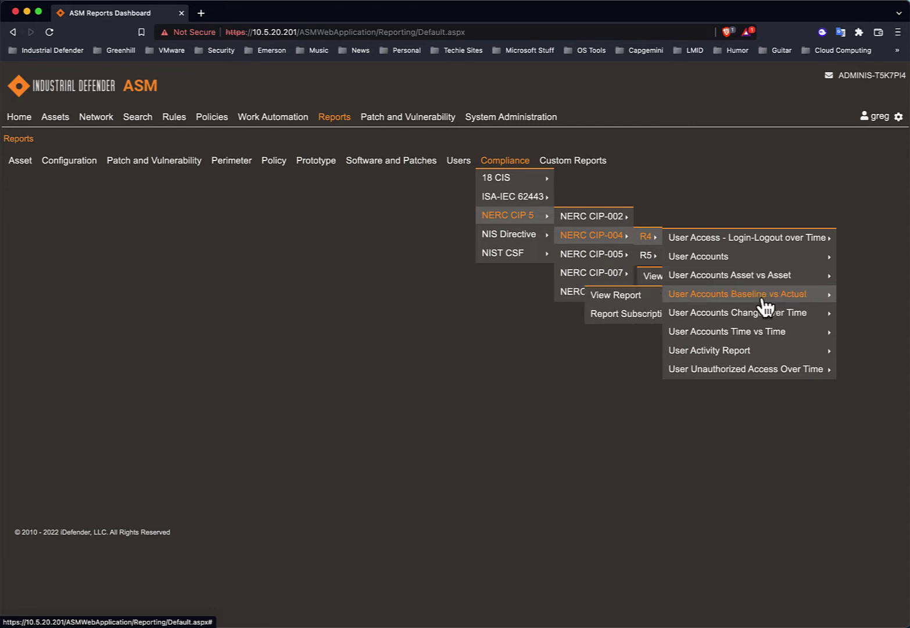
mouse_move(746, 320)
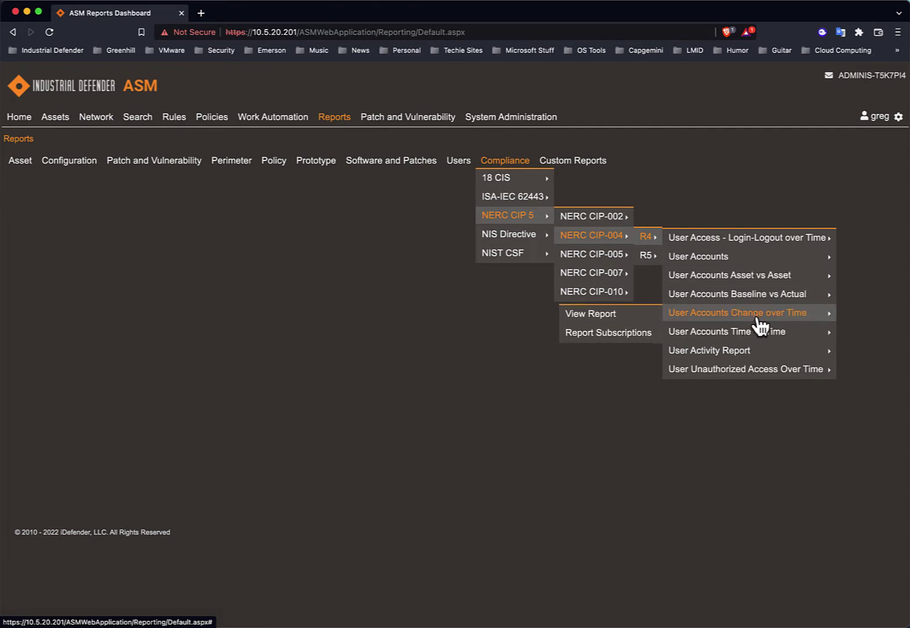
mouse_move(752, 339)
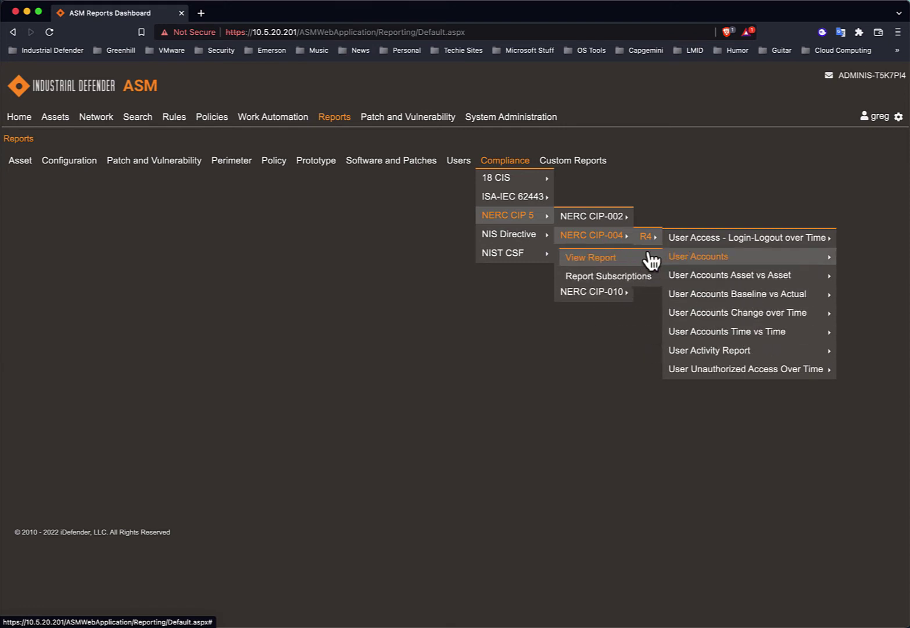
mouse_move(646, 259)
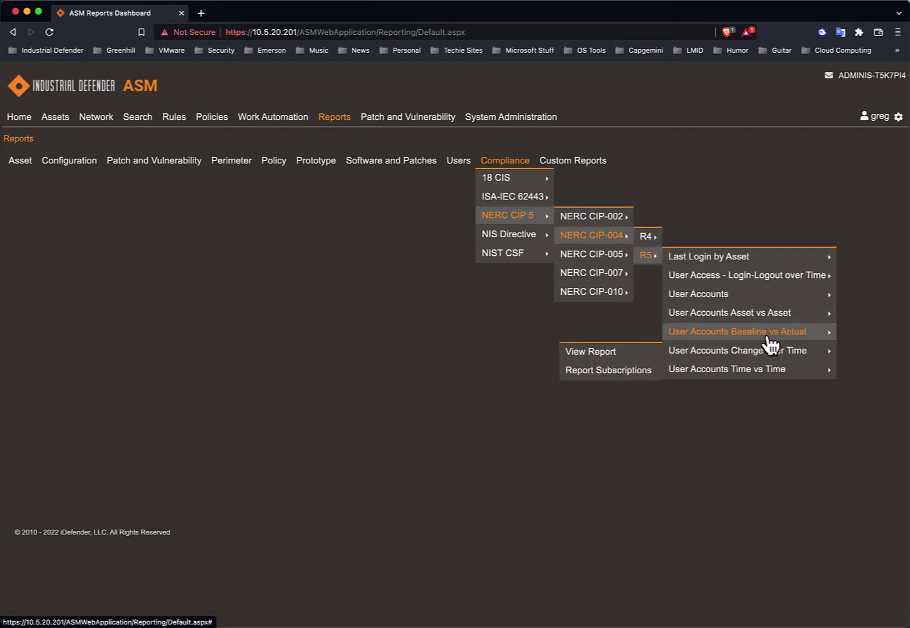
mouse_move(614, 260)
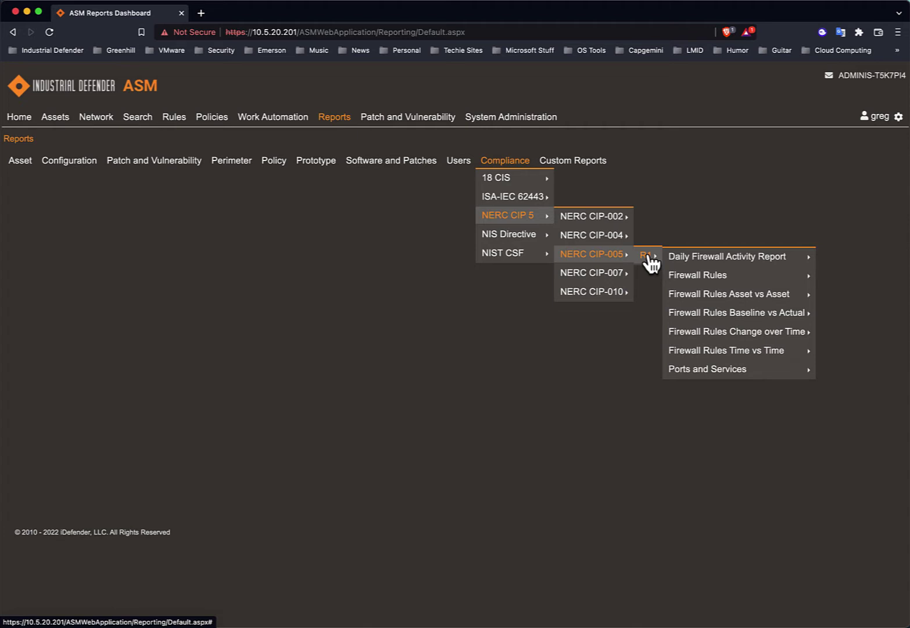
mouse_move(766, 355)
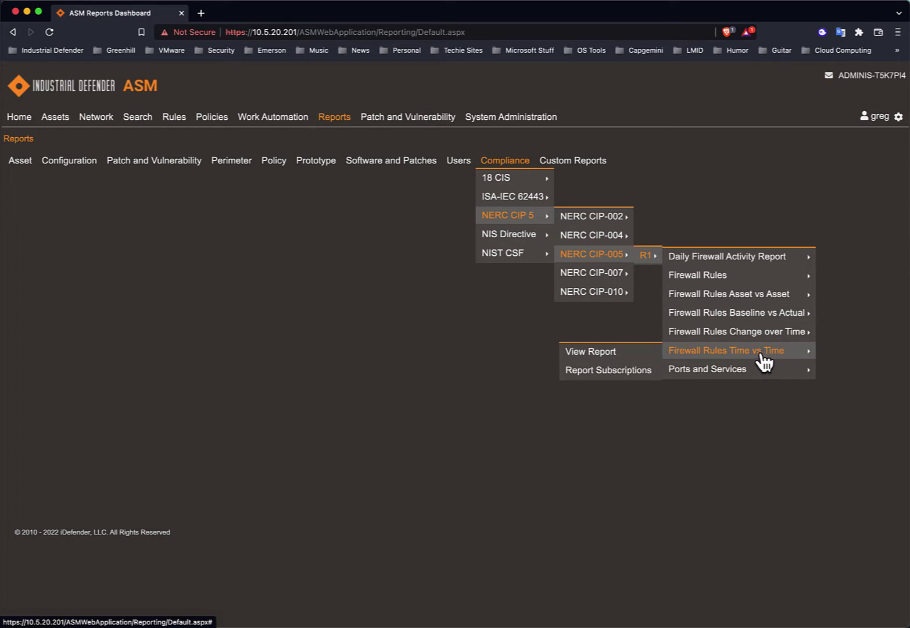
mouse_move(720, 282)
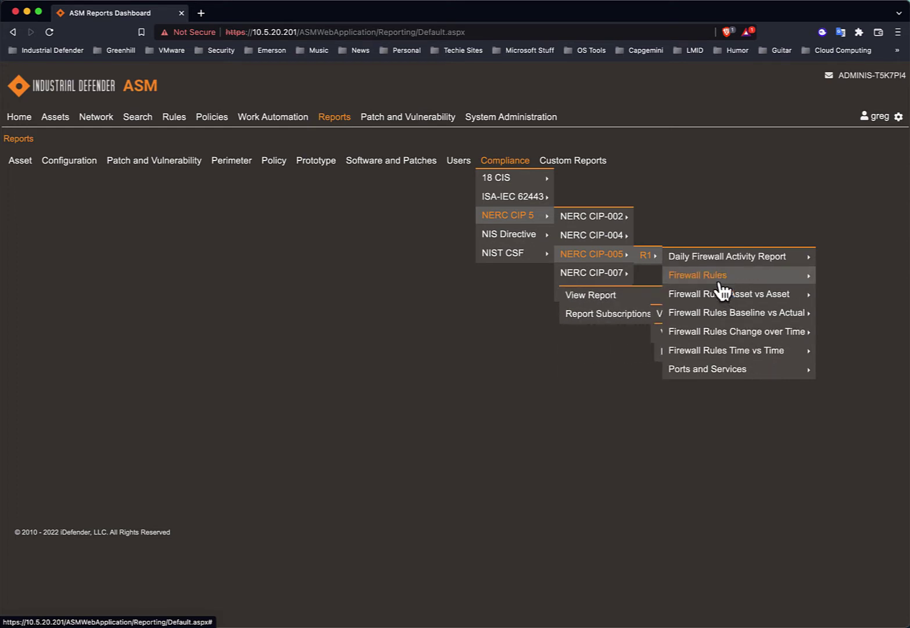
mouse_move(589, 281)
mouse_move(653, 284)
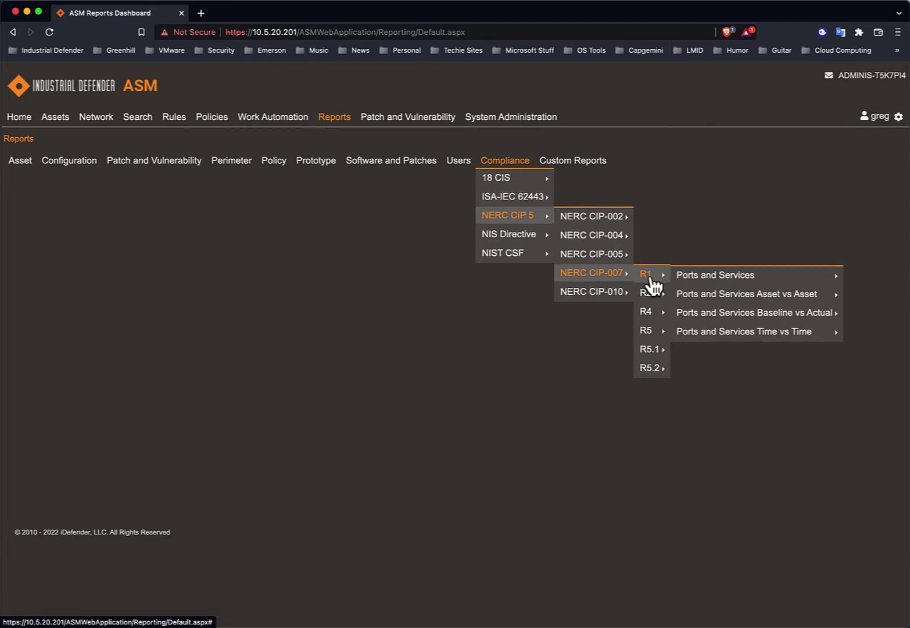
Show the four CIP-007 R2 Software Patch Inventory reports, including Baseline vs Actual and Time vs Time
mouse_move(654, 313)
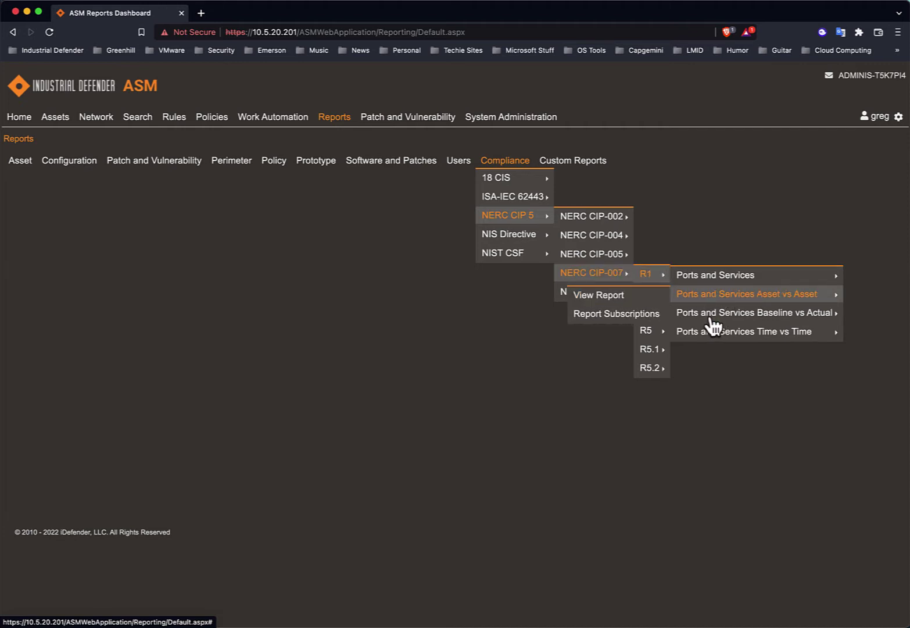
mouse_move(709, 321)
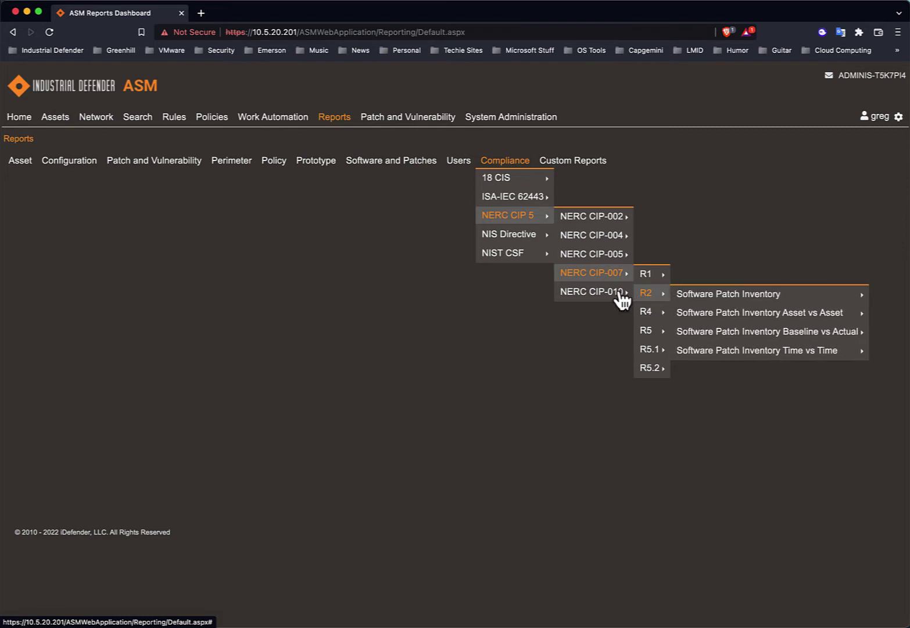
Expand NERC CIP-010 > R1 and point to the NERC CIP 10 Standard Baseline Report
mouse_move(606, 301)
mouse_move(647, 301)
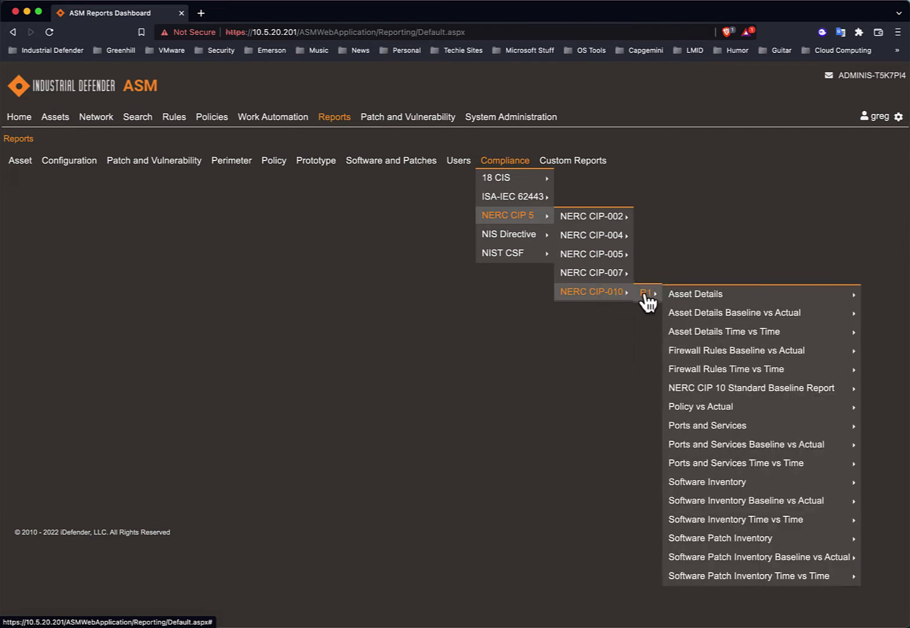
mouse_move(751, 396)
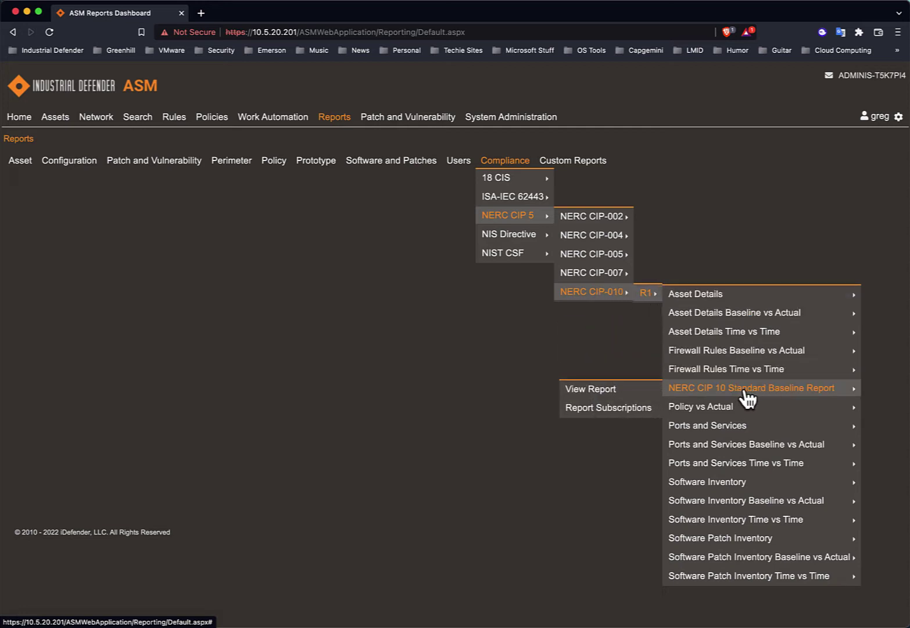
Bring up the CIP 10 Standard Baseline Report form and select all asset groups
click(607, 389)
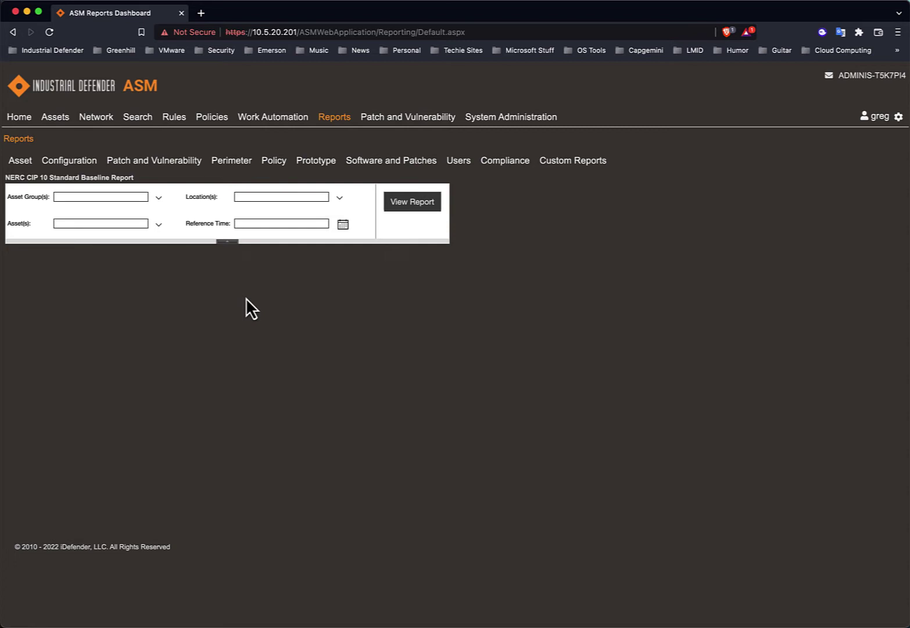
click(159, 197)
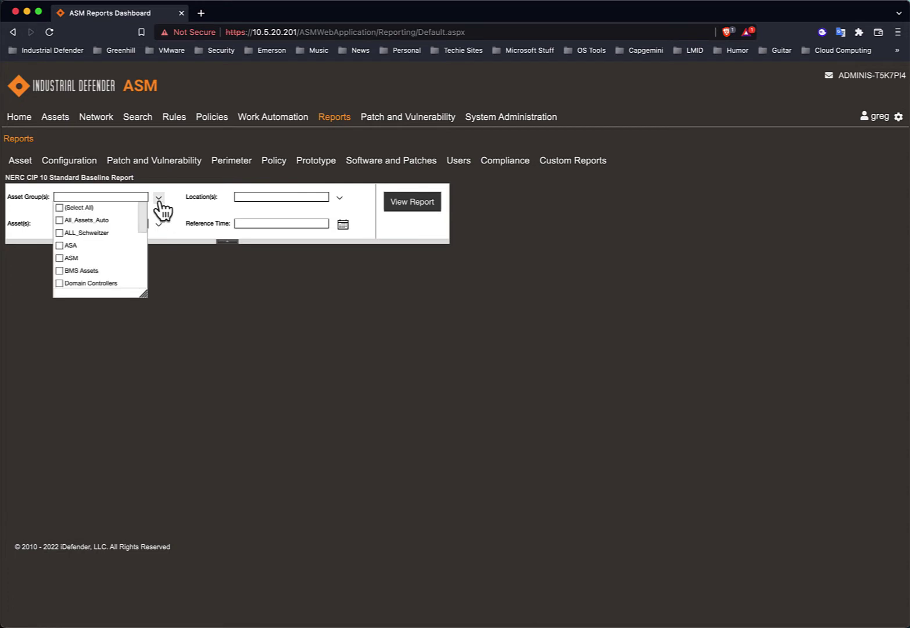
click(88, 207)
click(177, 216)
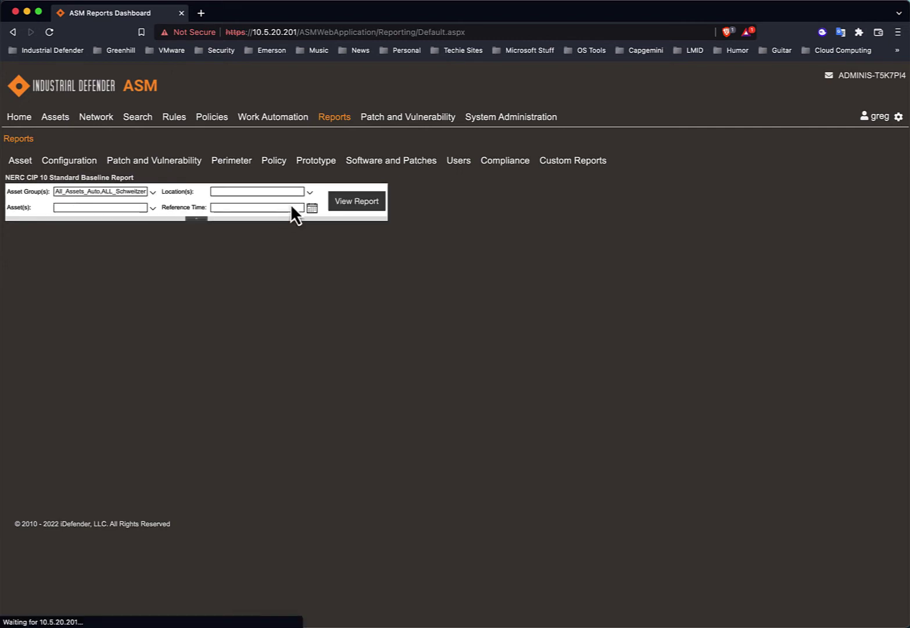
Choose Demo Lab, Headquarters and South Plant as the report locations
click(339, 199)
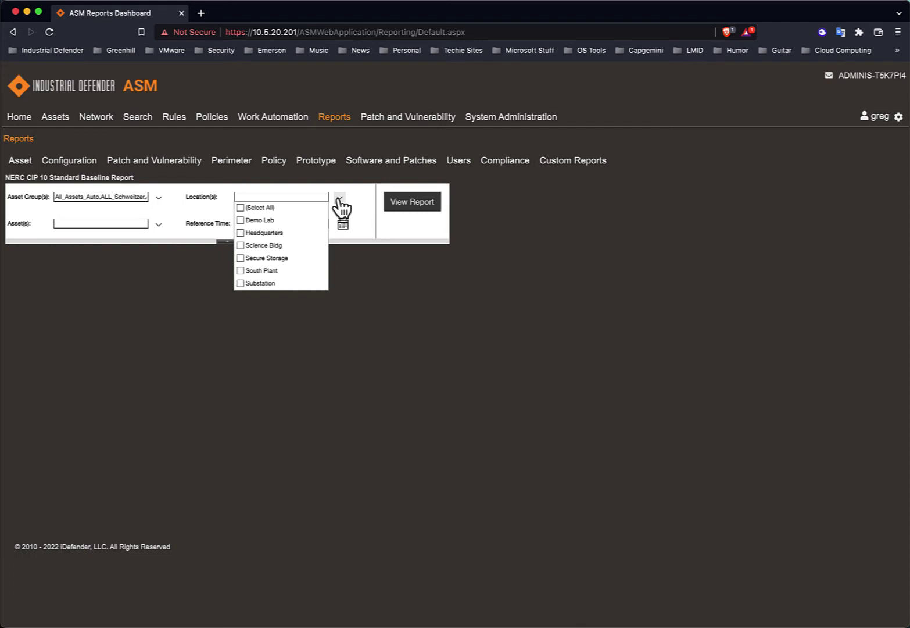
click(268, 219)
click(268, 232)
click(184, 232)
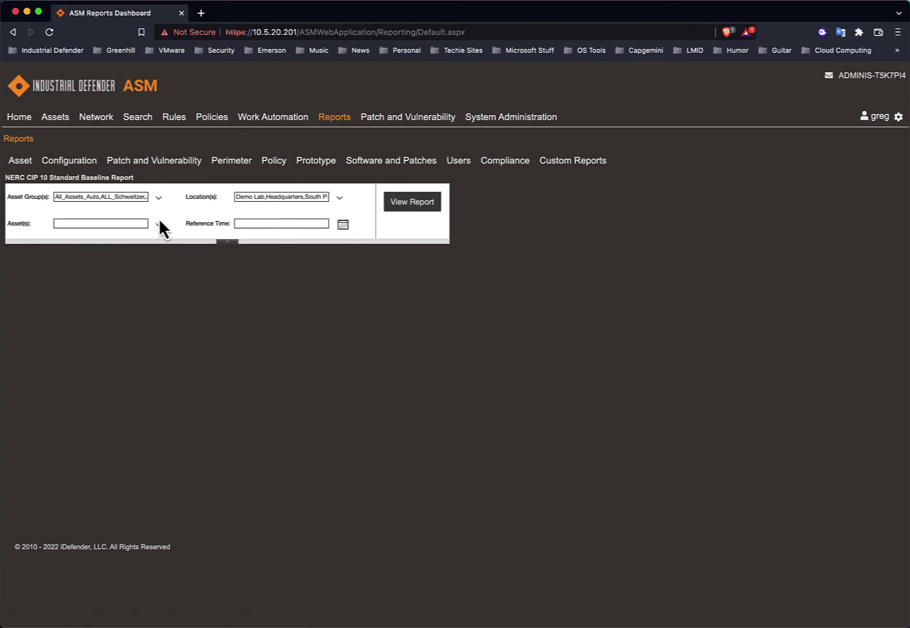
Select assets DEMO-Win10-02 and FortiGate for the baseline report
click(159, 225)
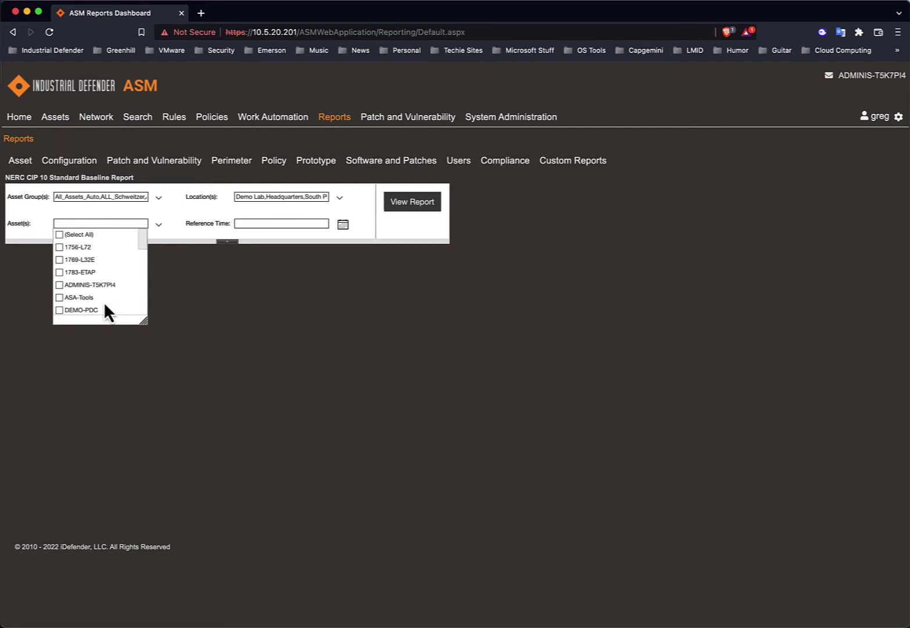
scroll(104, 304, down, 5)
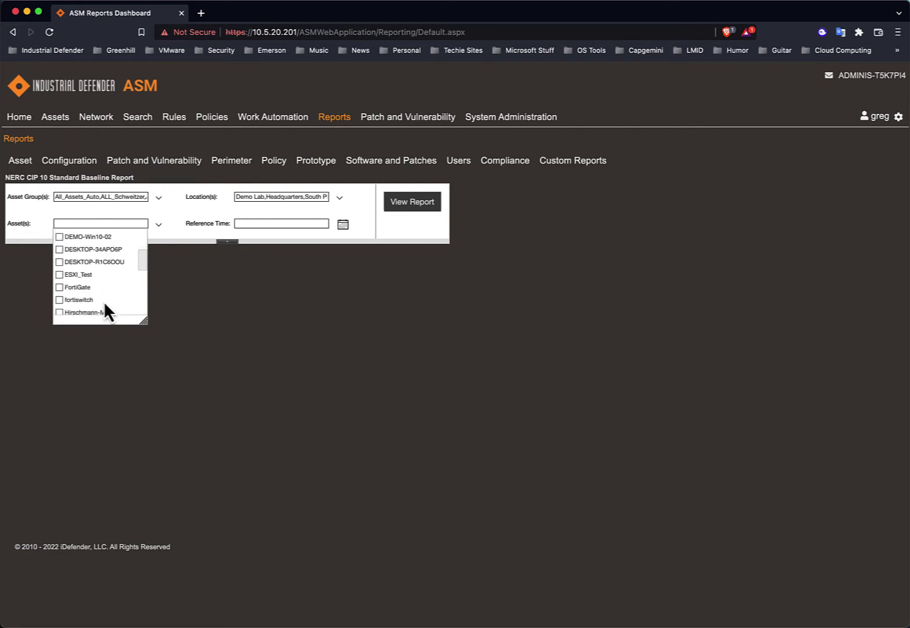
scroll(103, 301, down, 2)
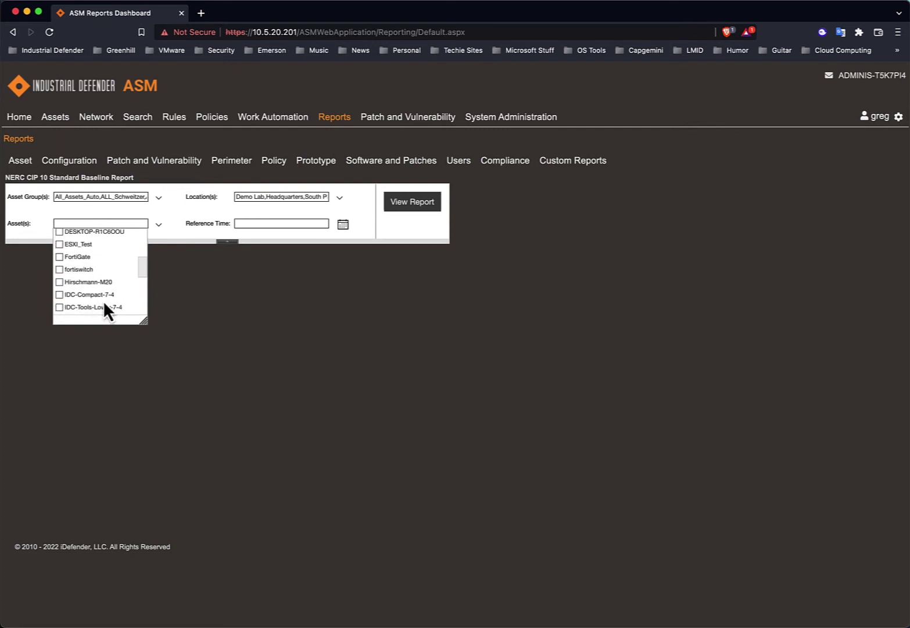
scroll(108, 260, up, 3)
click(87, 250)
scroll(102, 261, up, 4)
scroll(102, 261, down, 10)
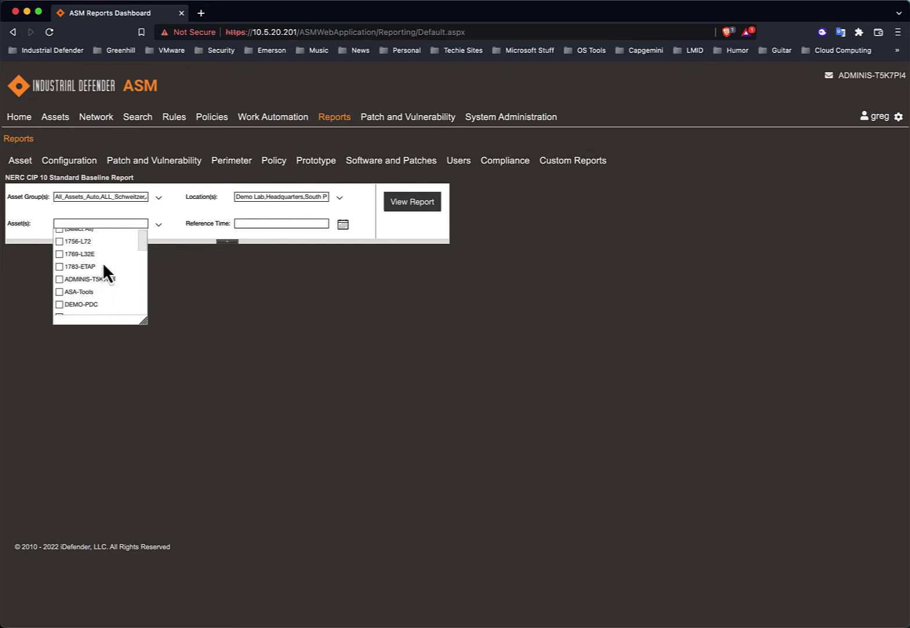
click(174, 229)
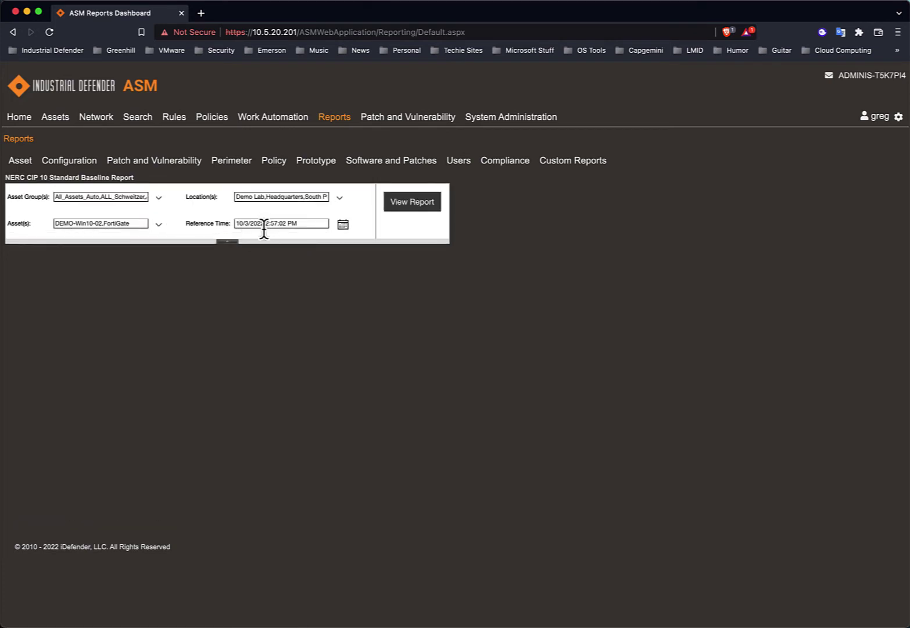
Generate the baseline report and highlight its description paragraph
click(415, 208)
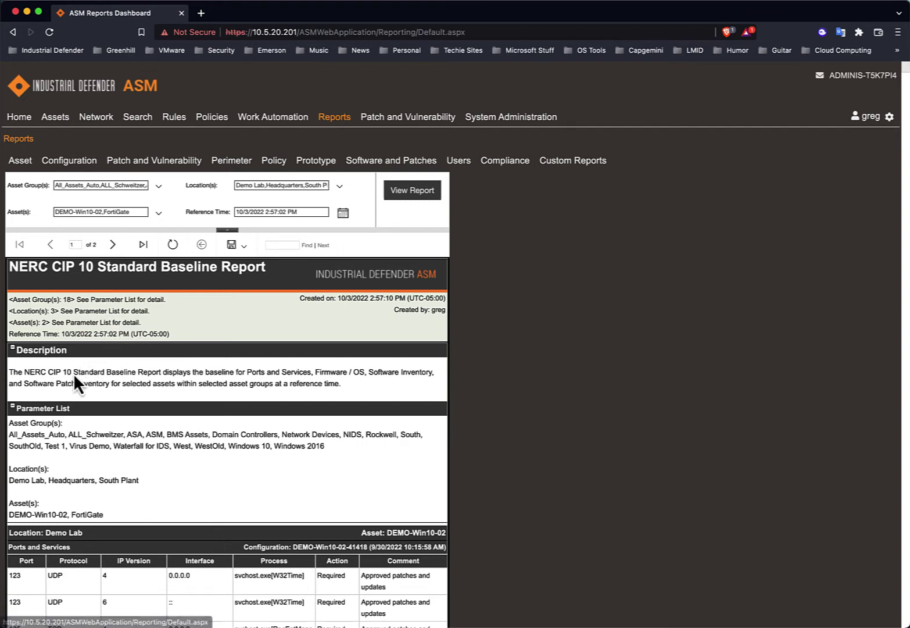
drag(9, 372, 359, 393)
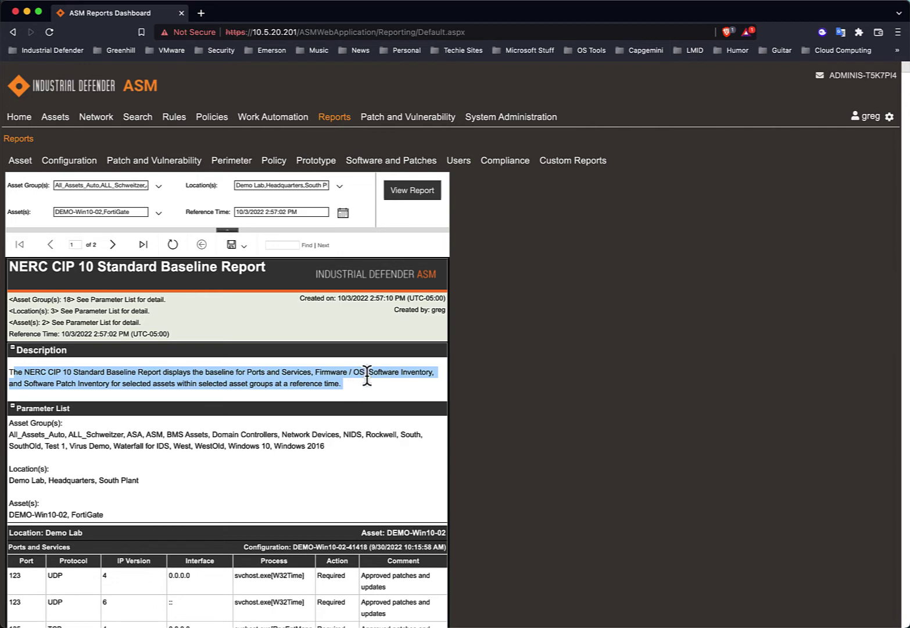
scroll(180, 401, down, 2)
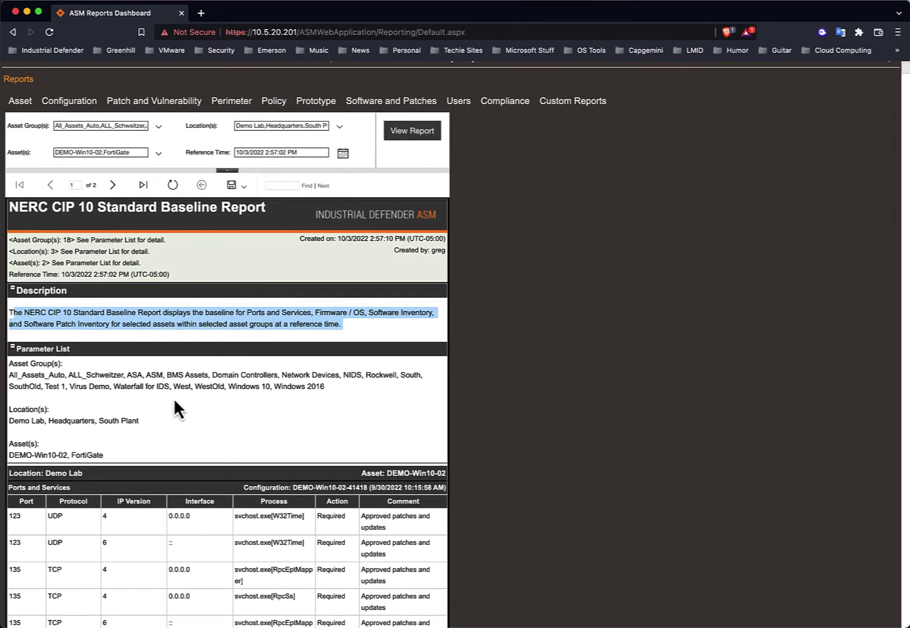
Highlight the selected asset groups, locations and Demo Lab heading in the report
drag(103, 395, 22, 375)
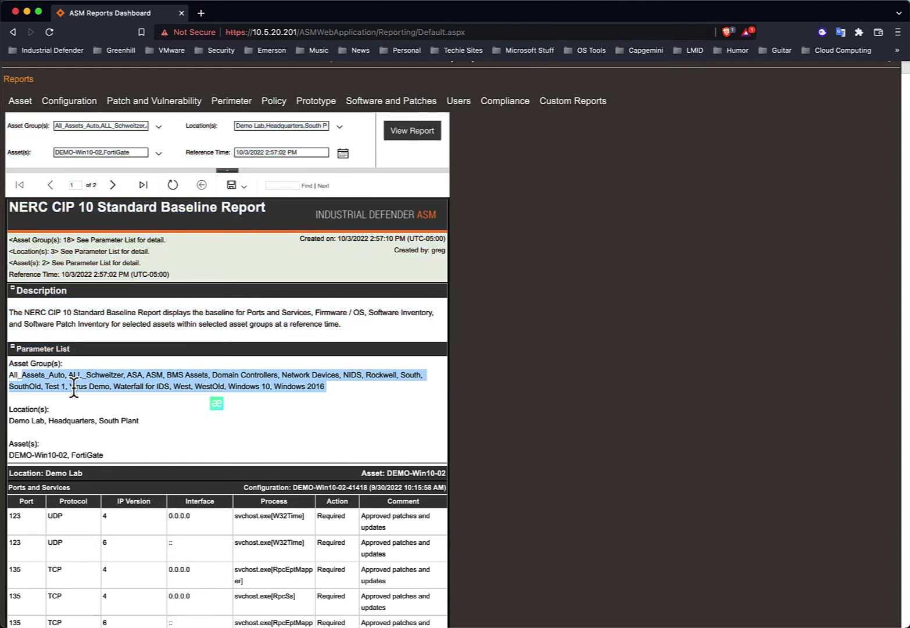
drag(145, 422, 14, 421)
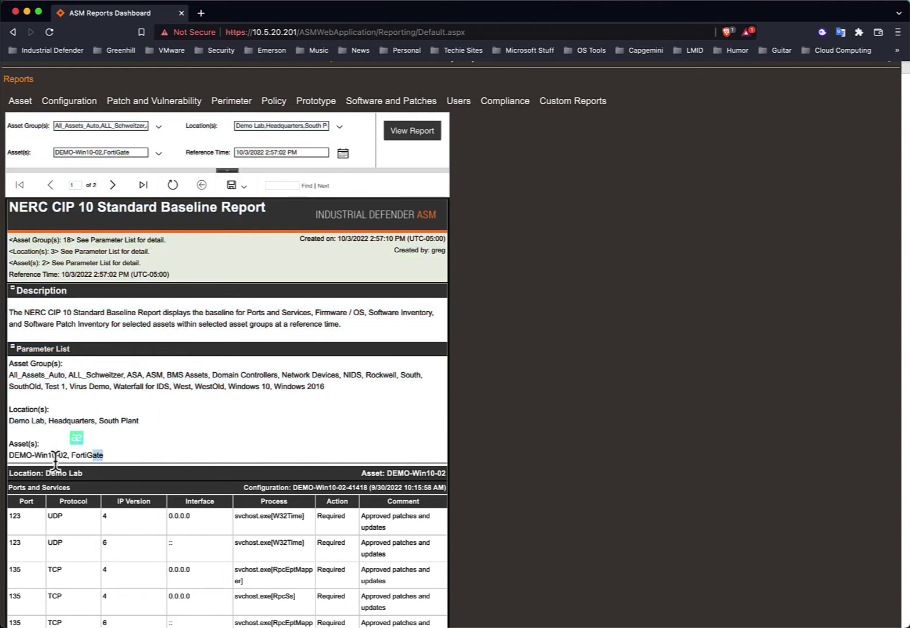
drag(55, 459, 8, 454)
scroll(179, 449, down, 1)
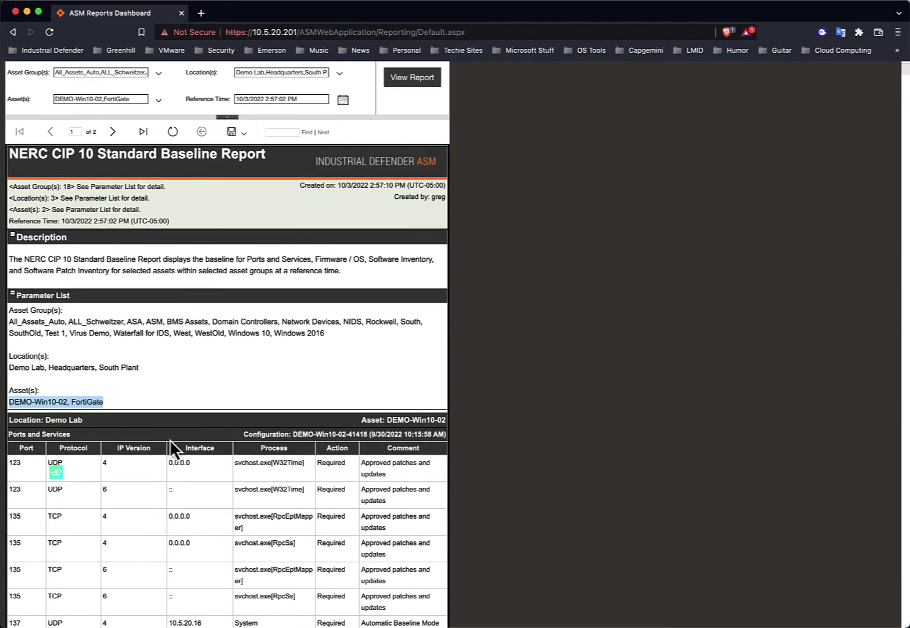
drag(92, 419, 46, 421)
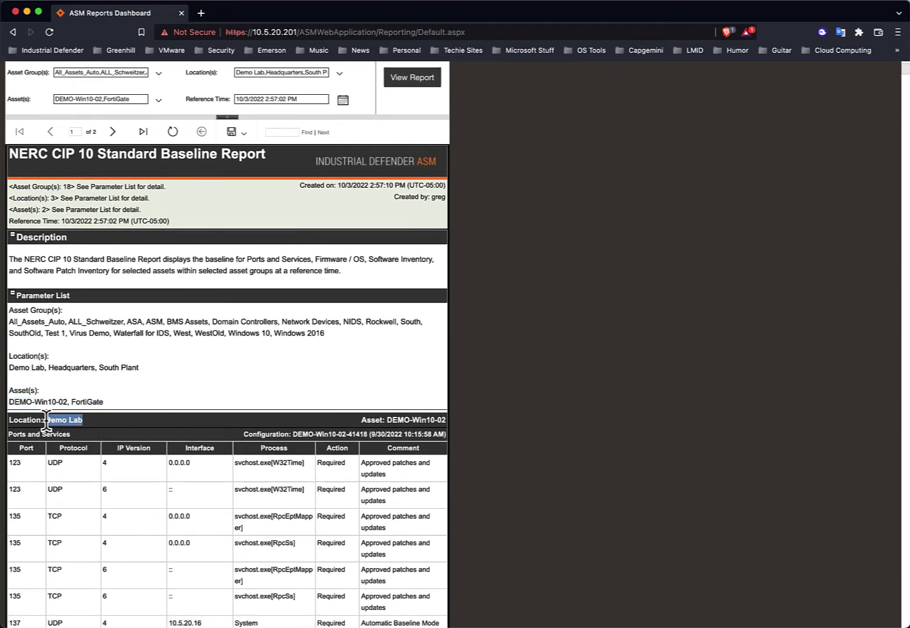
click(396, 420)
scroll(126, 450, down, 5)
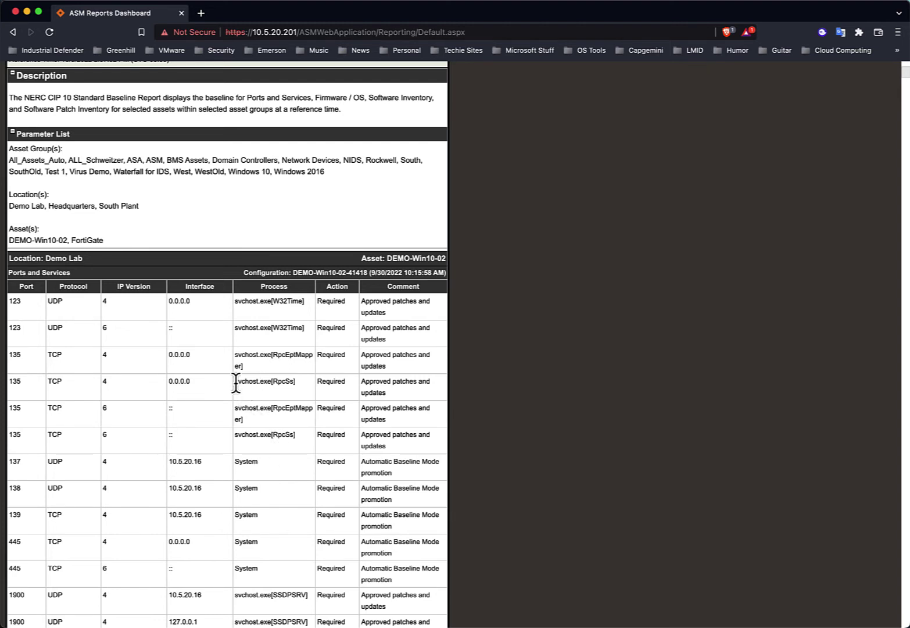
drag(235, 383, 272, 383)
click(287, 397)
drag(273, 327, 305, 331)
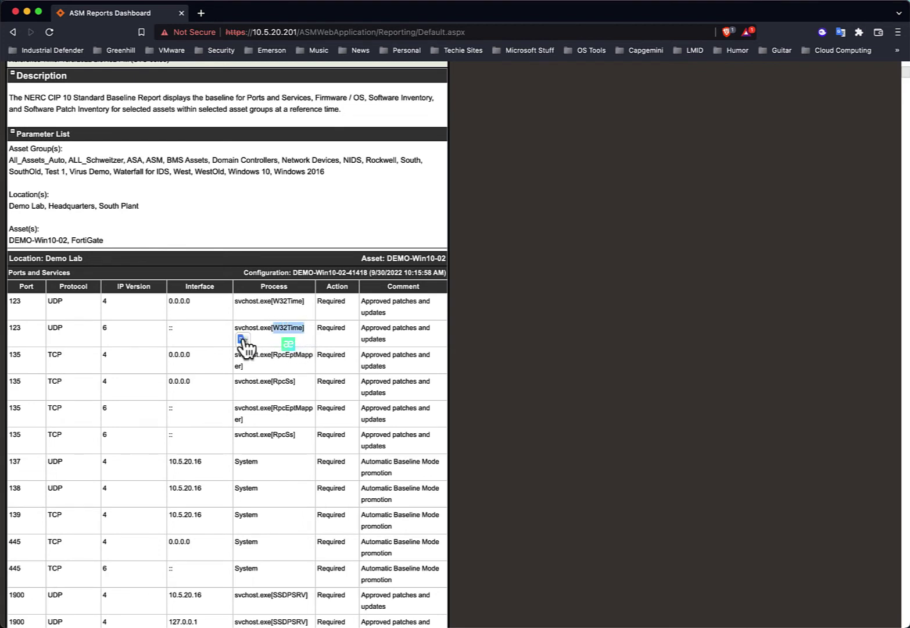
click(174, 333)
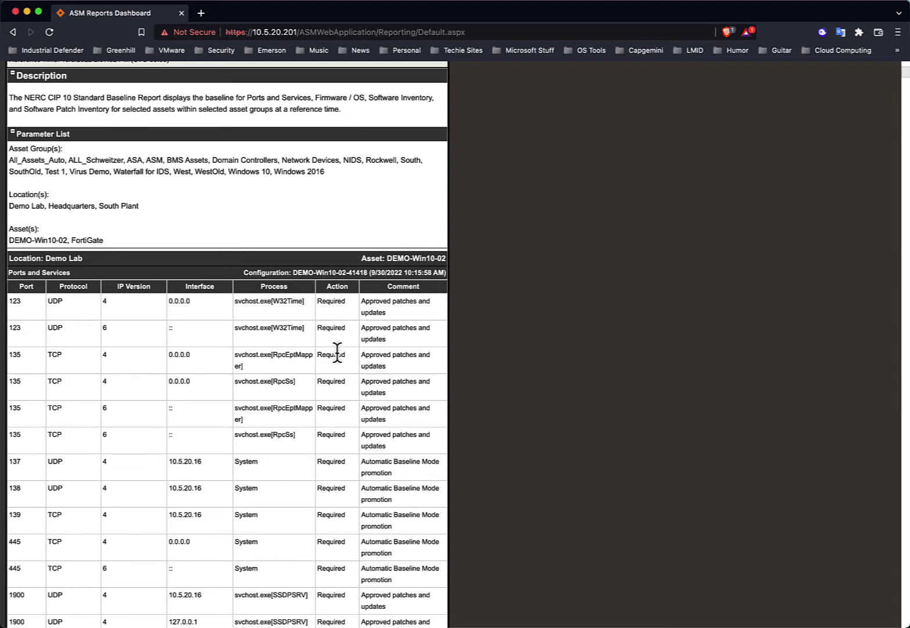
scroll(291, 425, down, 10)
scroll(289, 423, down, 10)
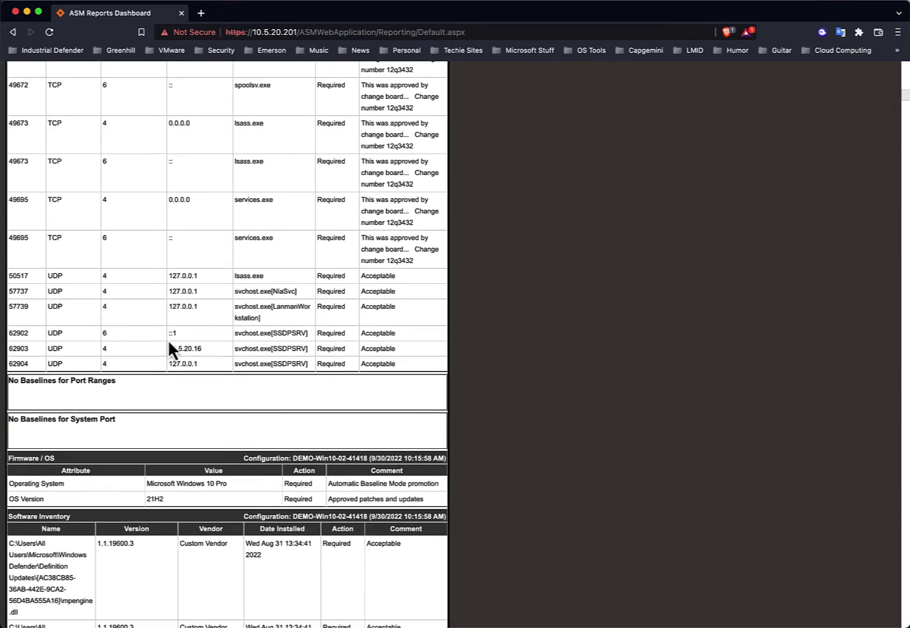
scroll(169, 342, down, 3)
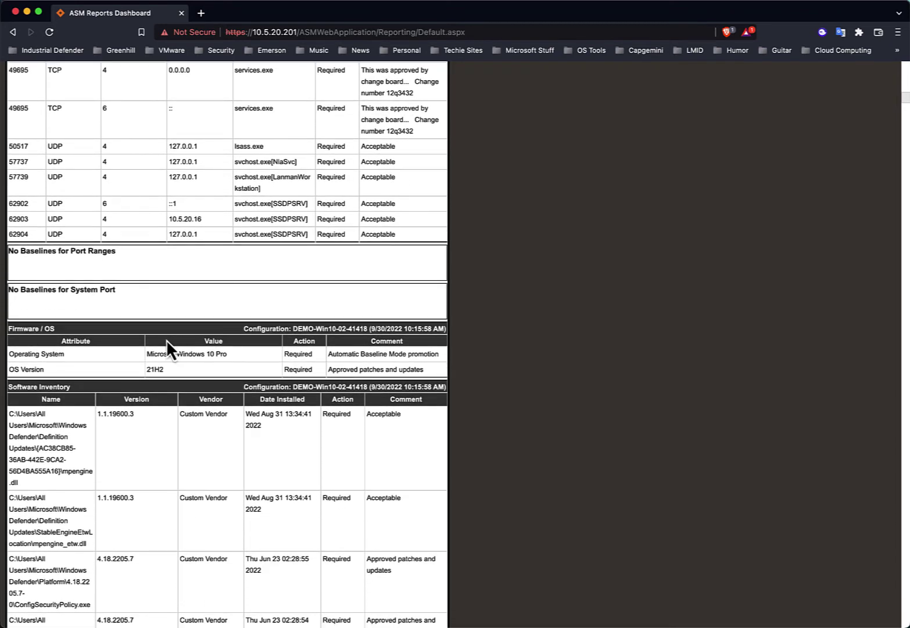
double_click(36, 370)
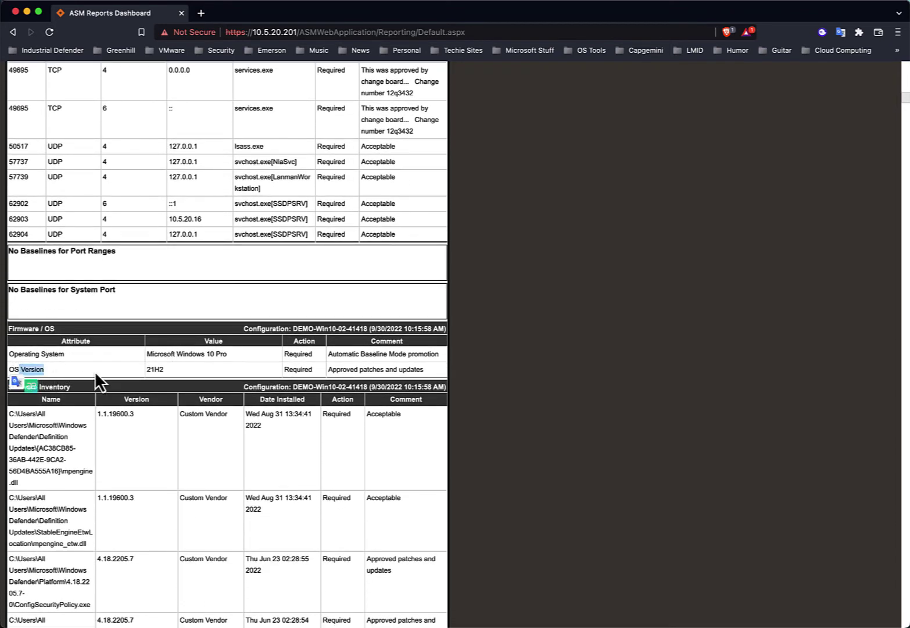
double_click(155, 370)
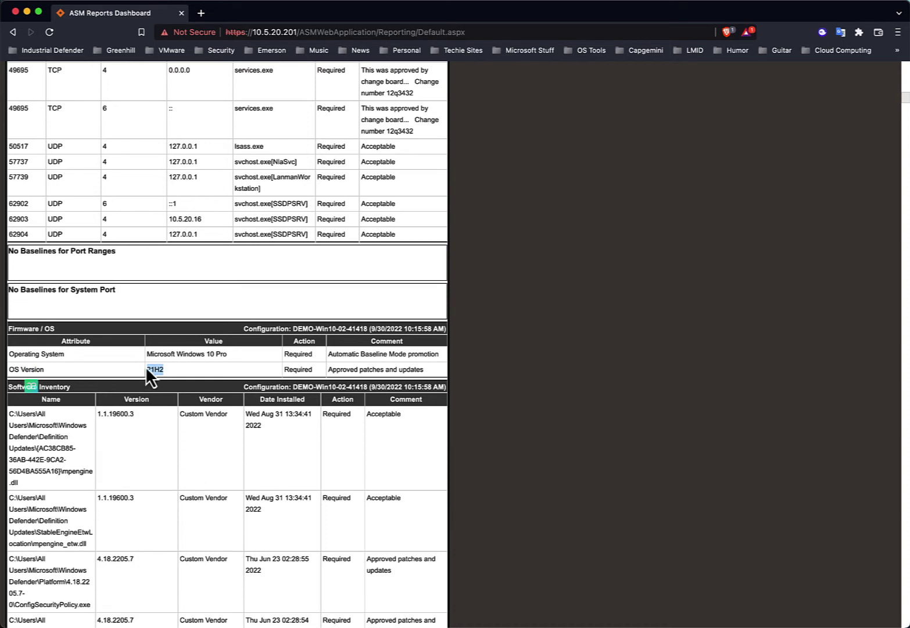
click(226, 365)
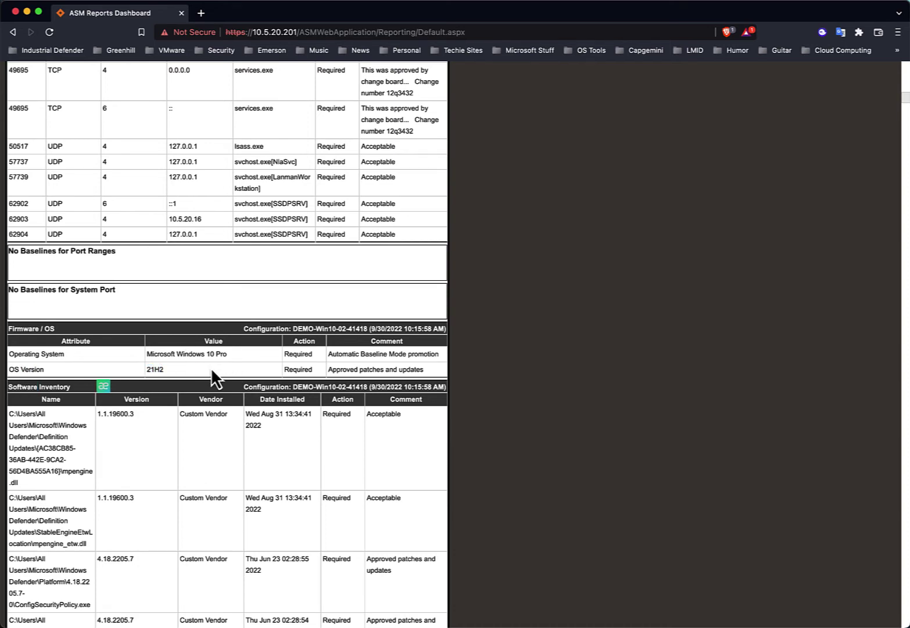
scroll(212, 368, down, 3)
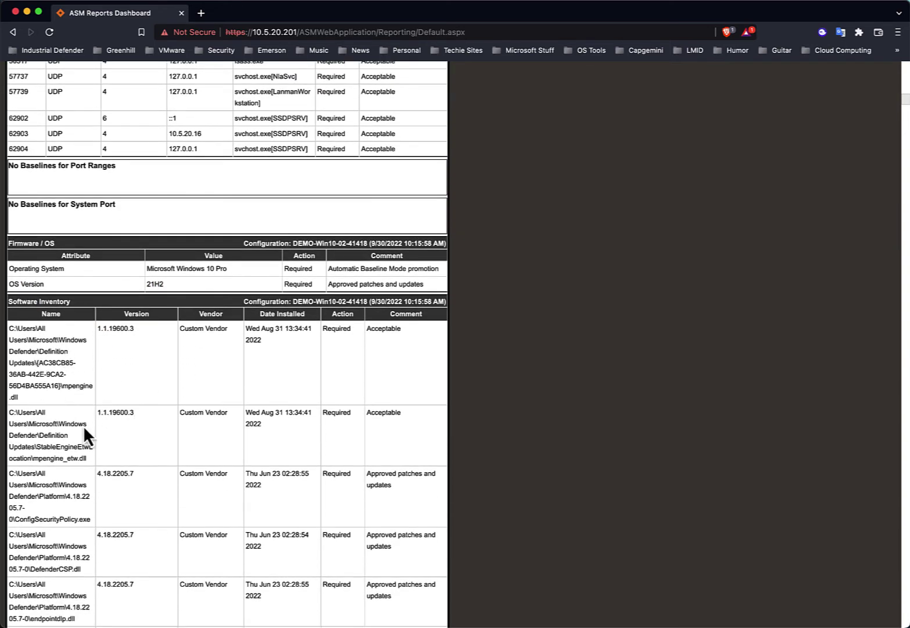
scroll(135, 429, up, 10)
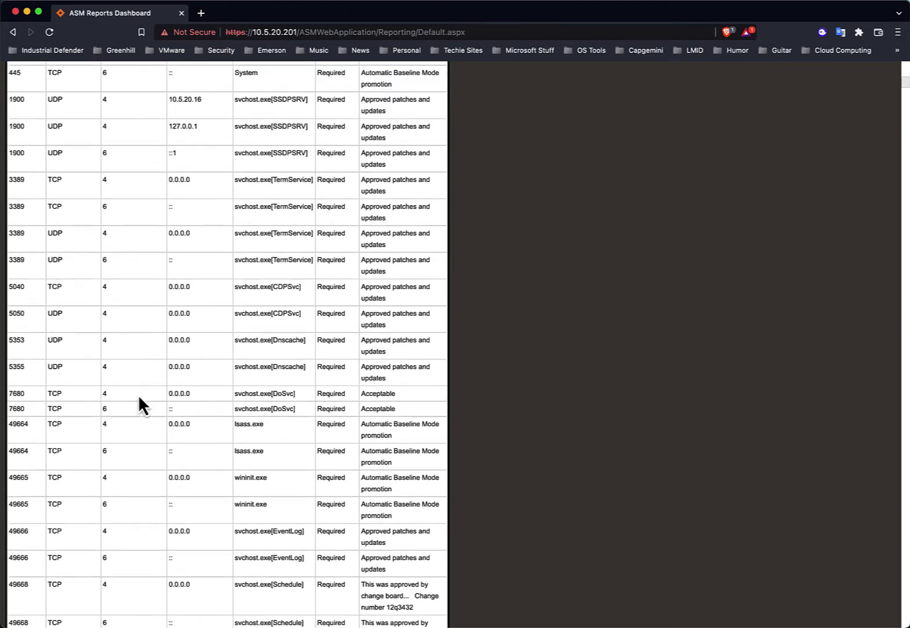
scroll(137, 395, up, 10)
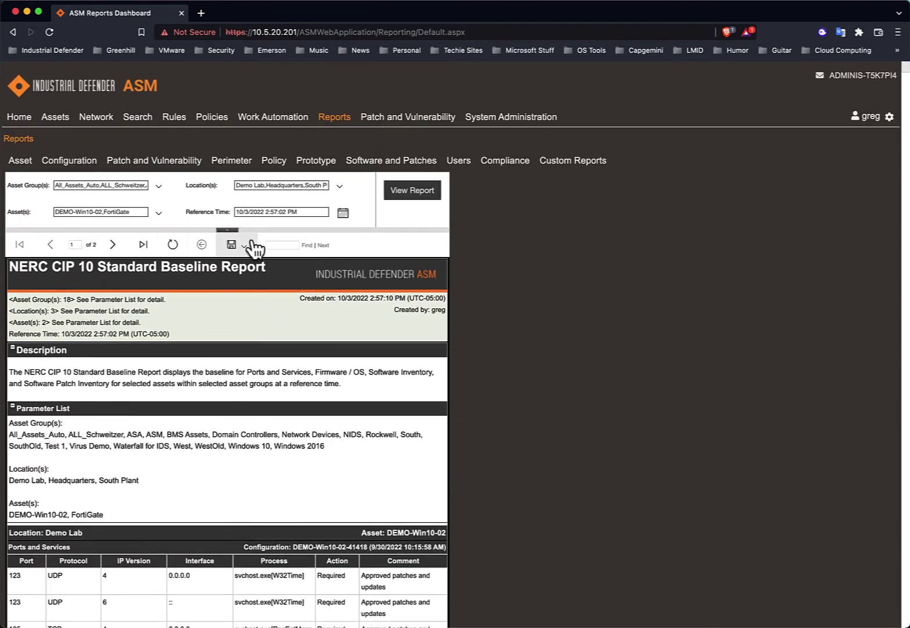
click(254, 248)
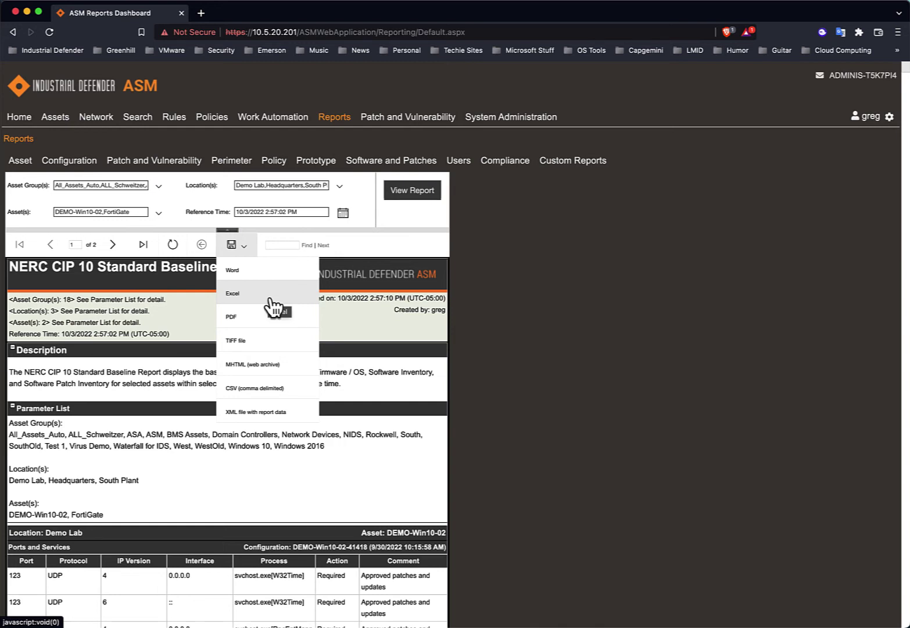
click(356, 327)
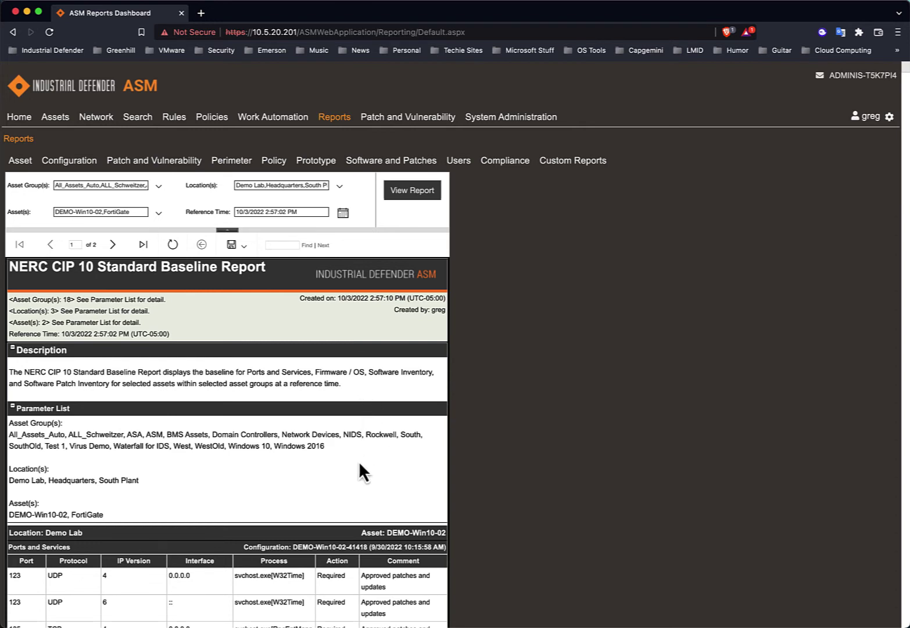
Go through Compliance > NERC CIP 5 > CIP-004 > R4 to the User Accounts Time vs Time form
click(501, 169)
mouse_move(507, 219)
mouse_move(583, 243)
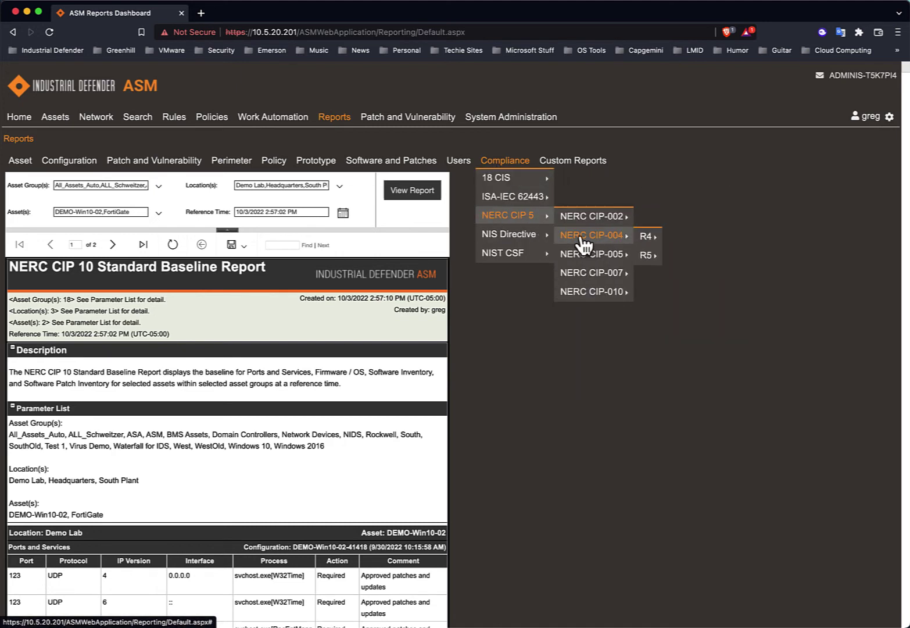
mouse_move(649, 243)
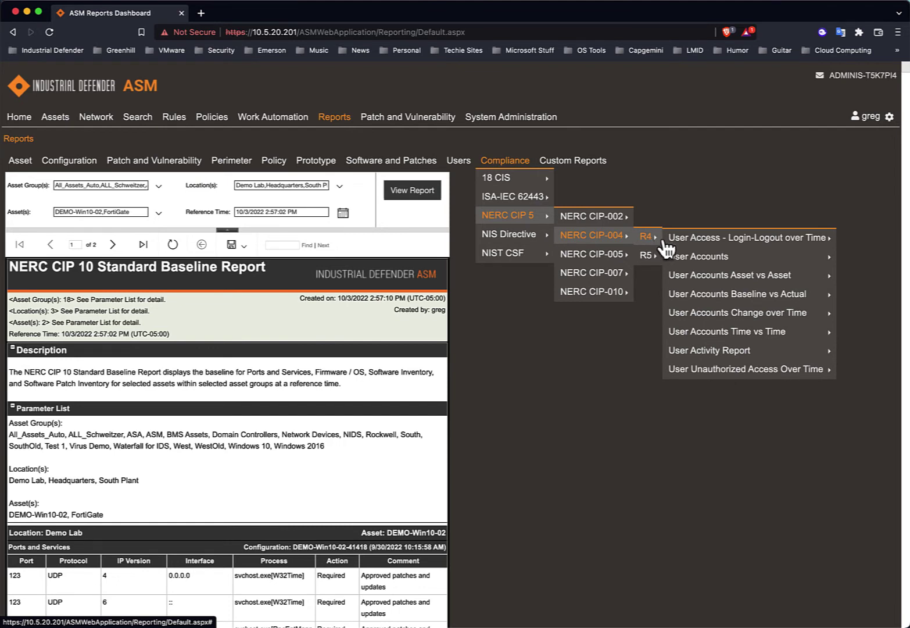
mouse_move(724, 335)
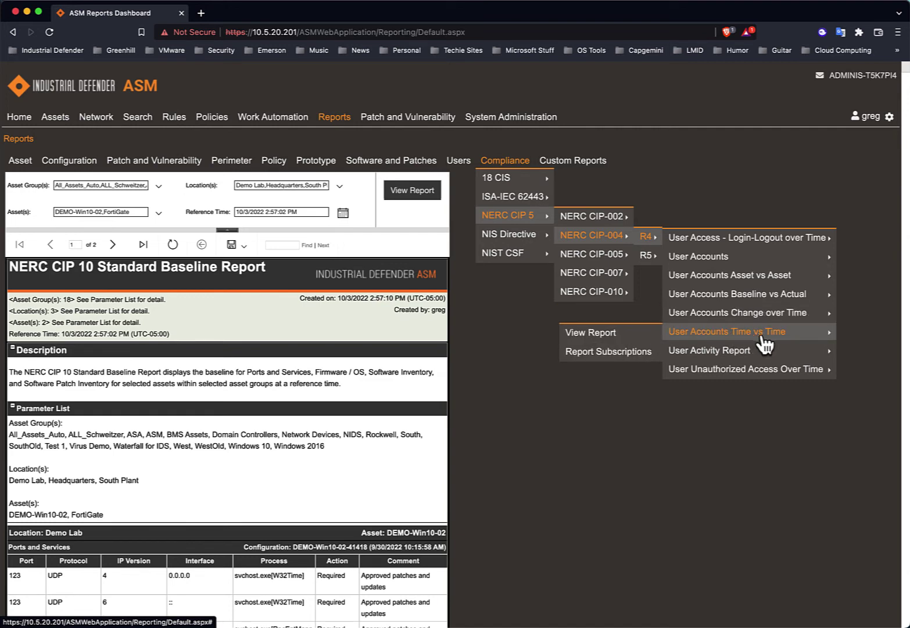
click(606, 337)
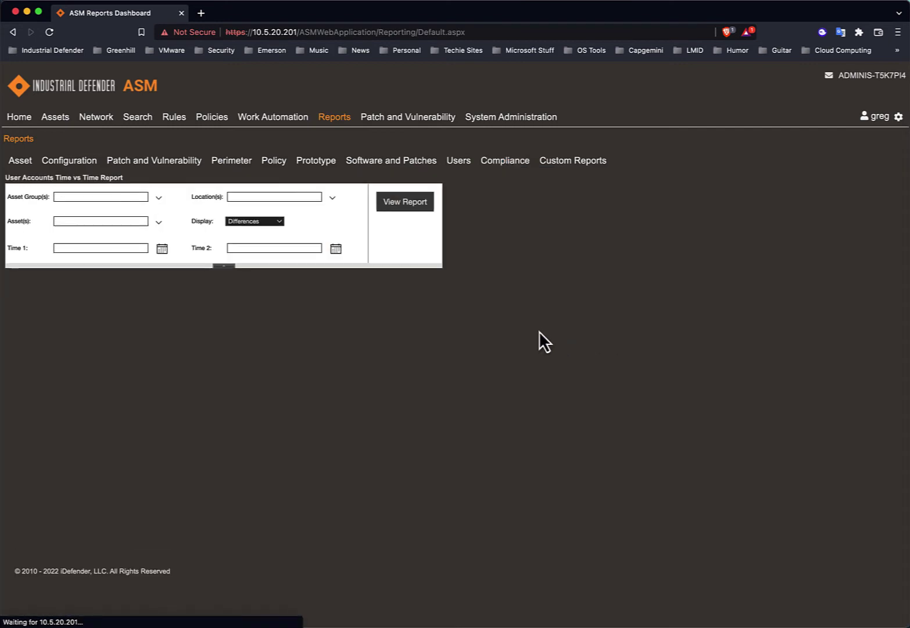
Select all asset groups and the Demo Lab, Headquarters and South Plant locations
click(158, 198)
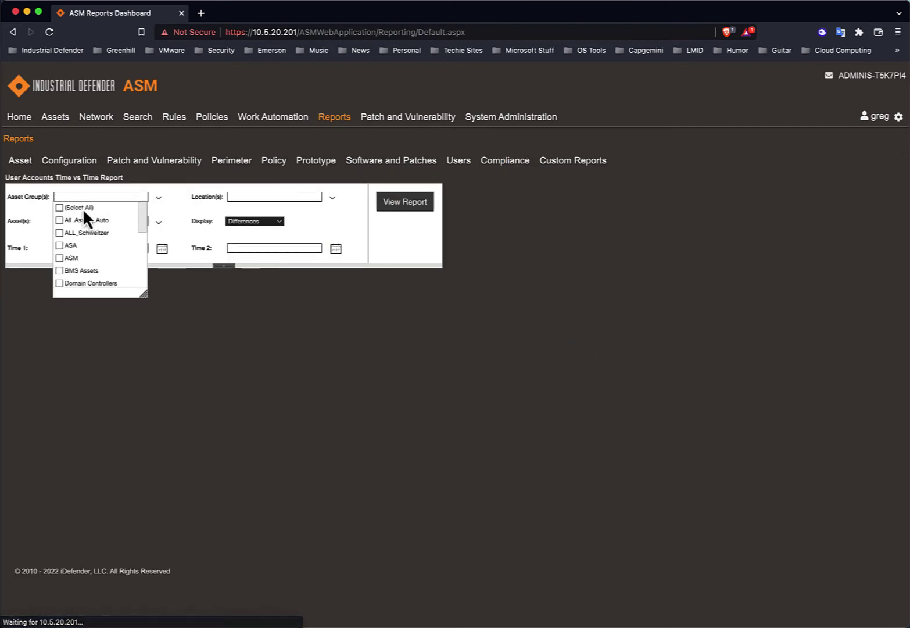
click(172, 205)
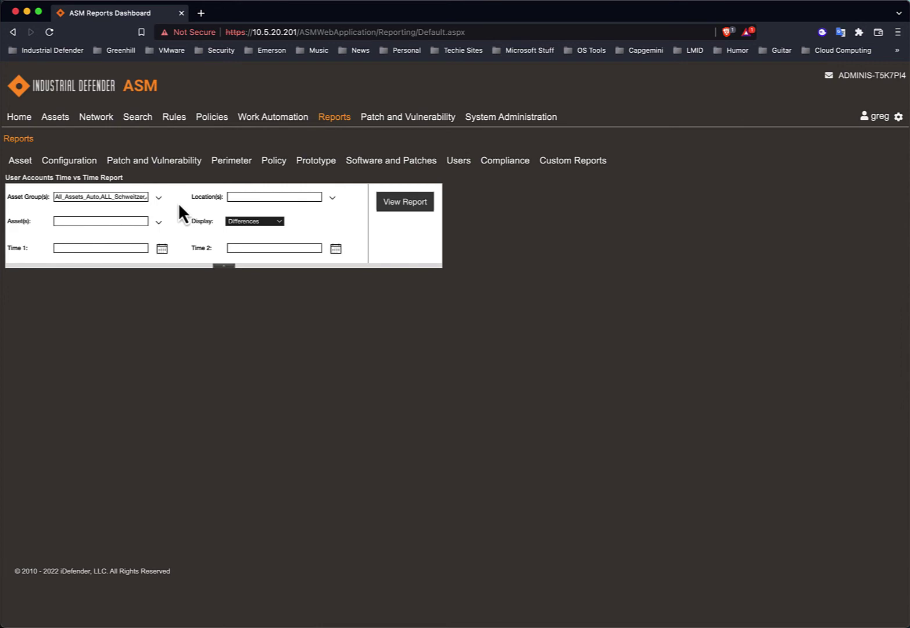
click(333, 199)
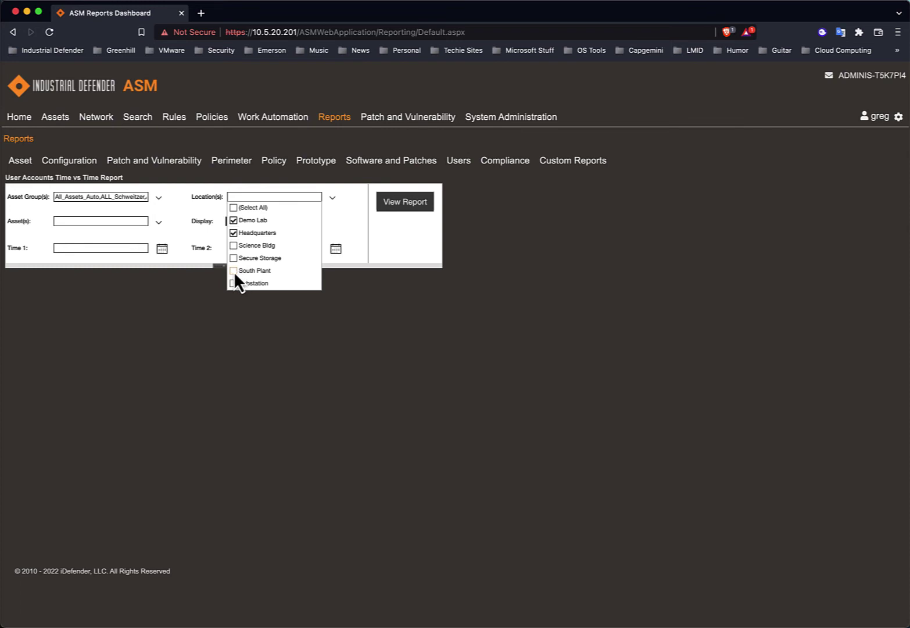
click(169, 221)
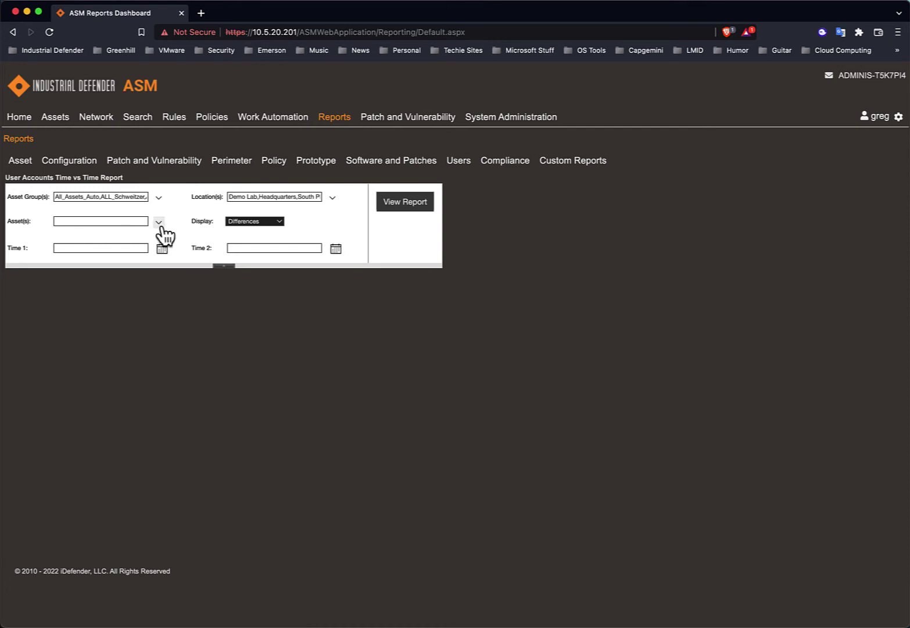
Tick four assets for the comparison, including DEMO-PDC and FortiGate
click(161, 225)
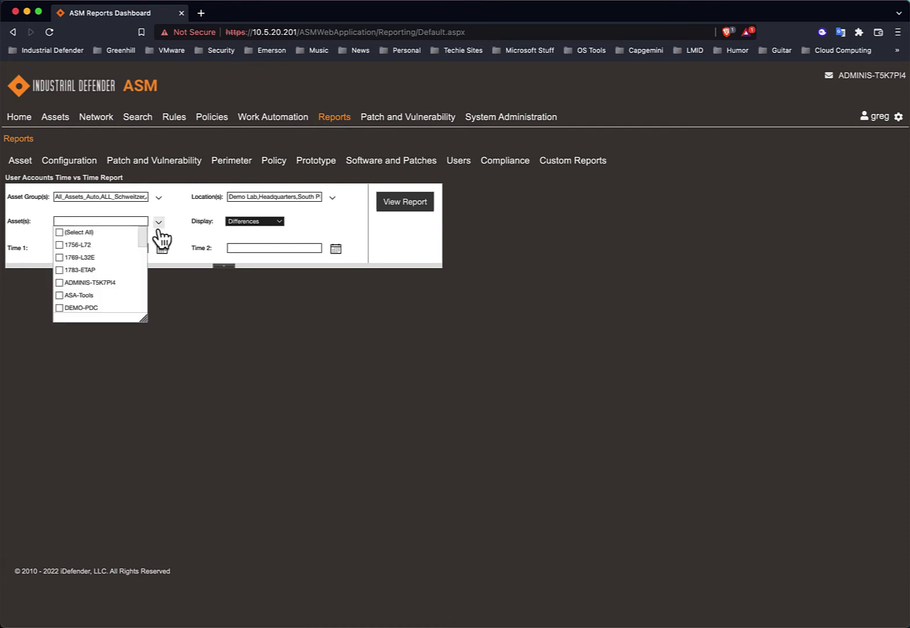
click(85, 304)
scroll(102, 287, down, 3)
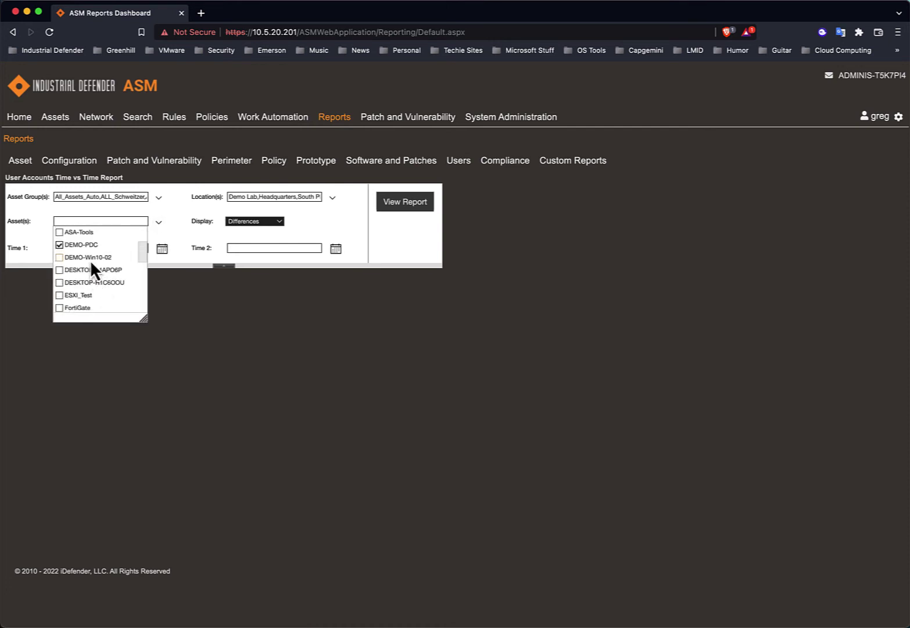
click(77, 307)
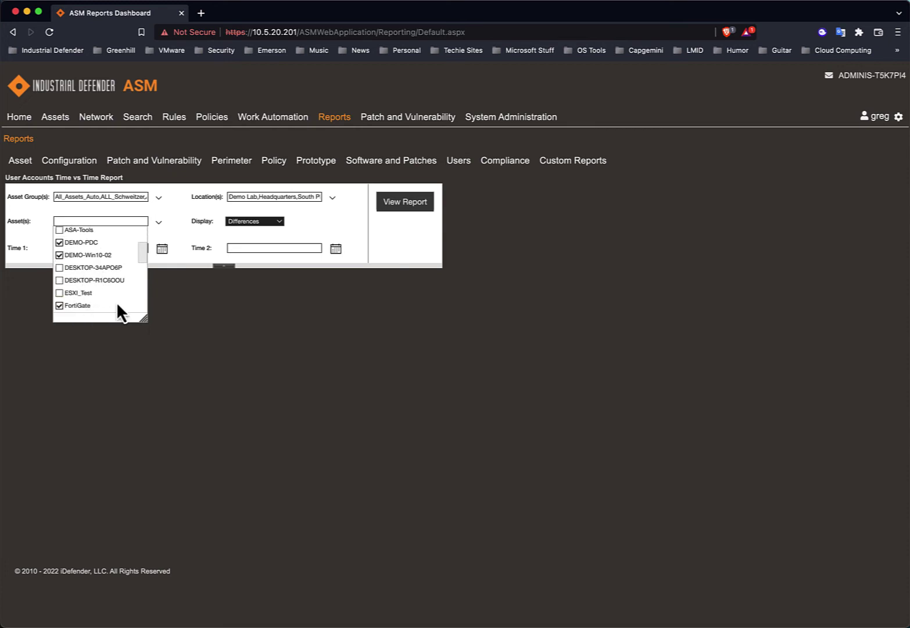
click(176, 233)
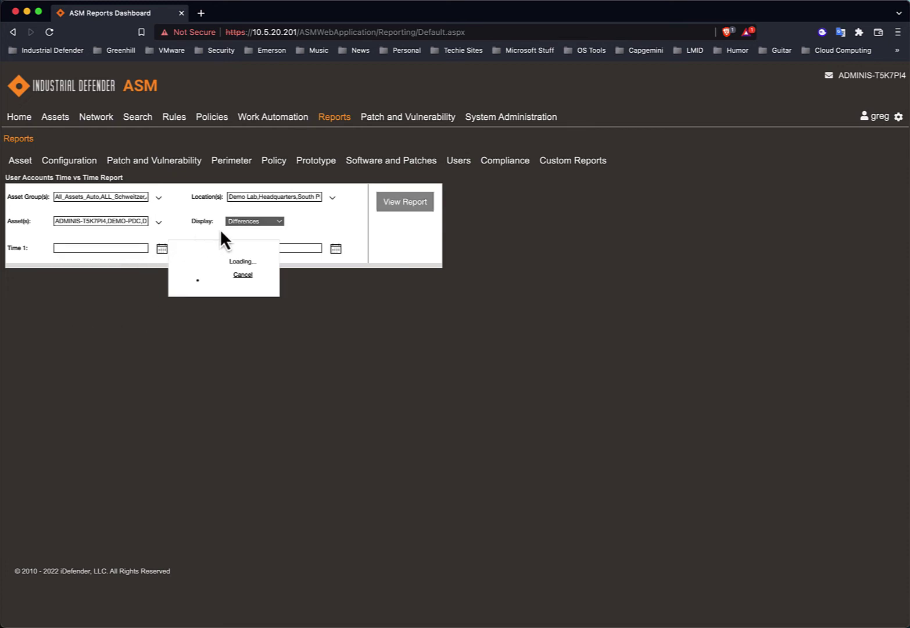
Set Display to All Values and change Time 1 to 8/2/2022
click(281, 221)
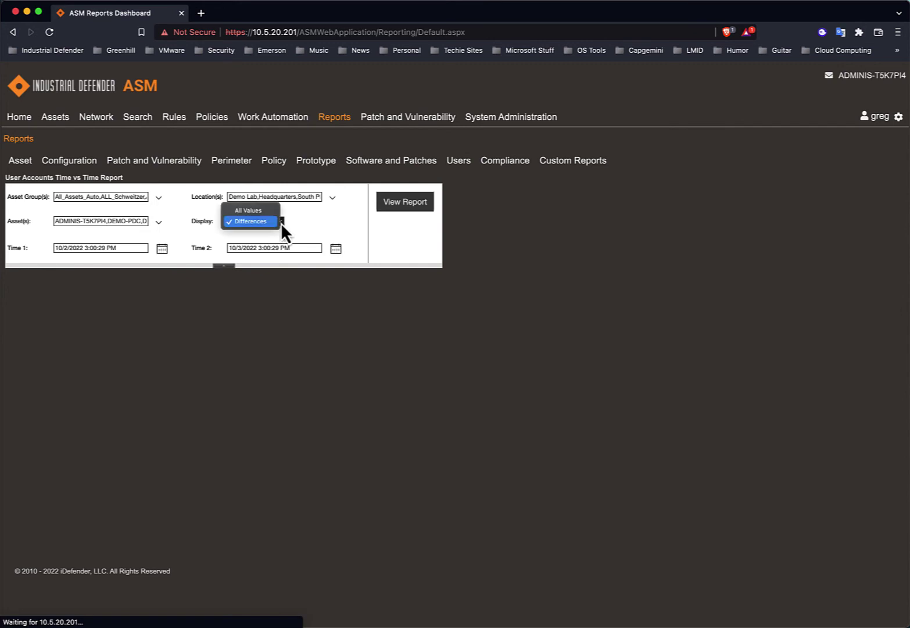
click(254, 210)
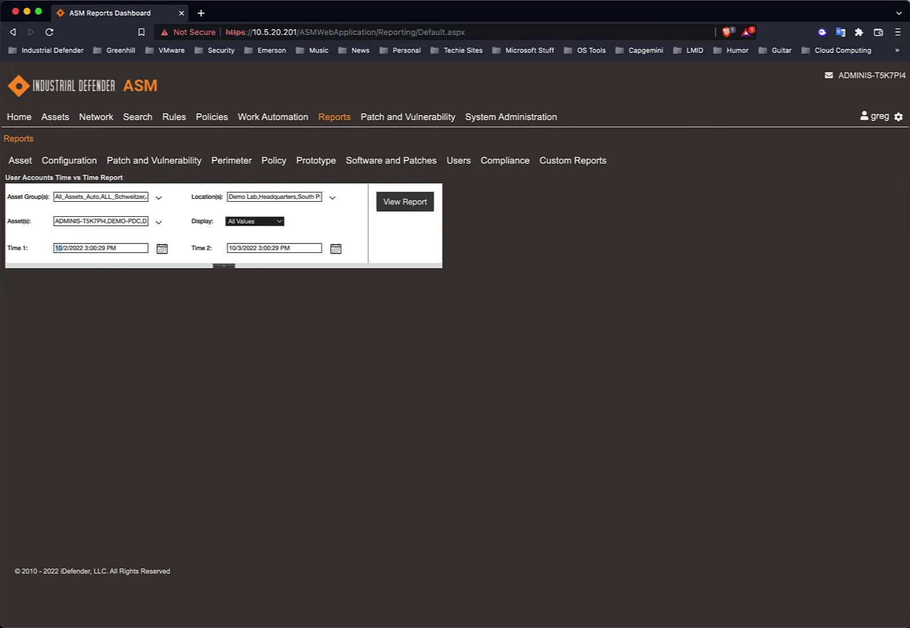
text(8)
click(182, 236)
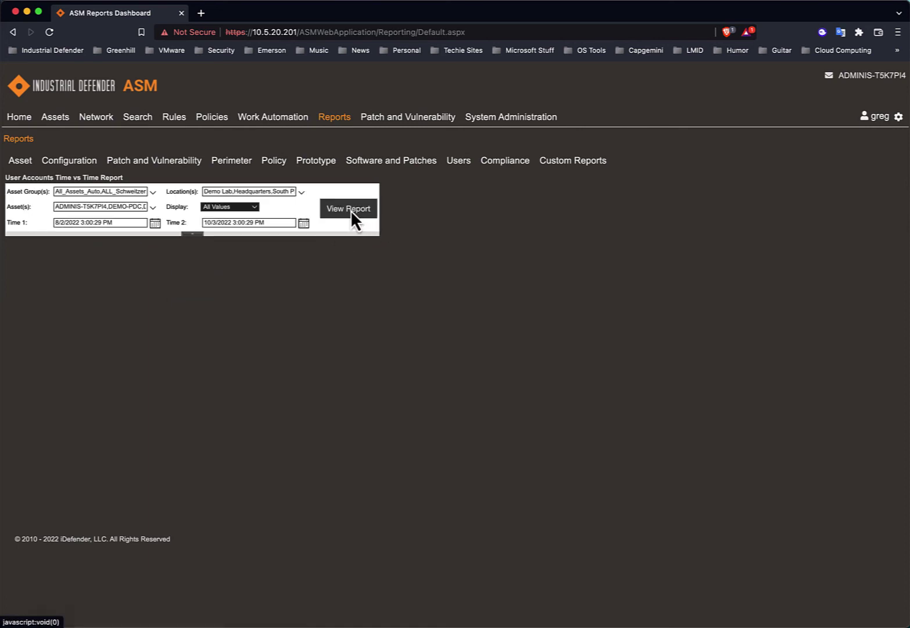
Generate the User Accounts Time vs Time report and highlight its description
click(391, 205)
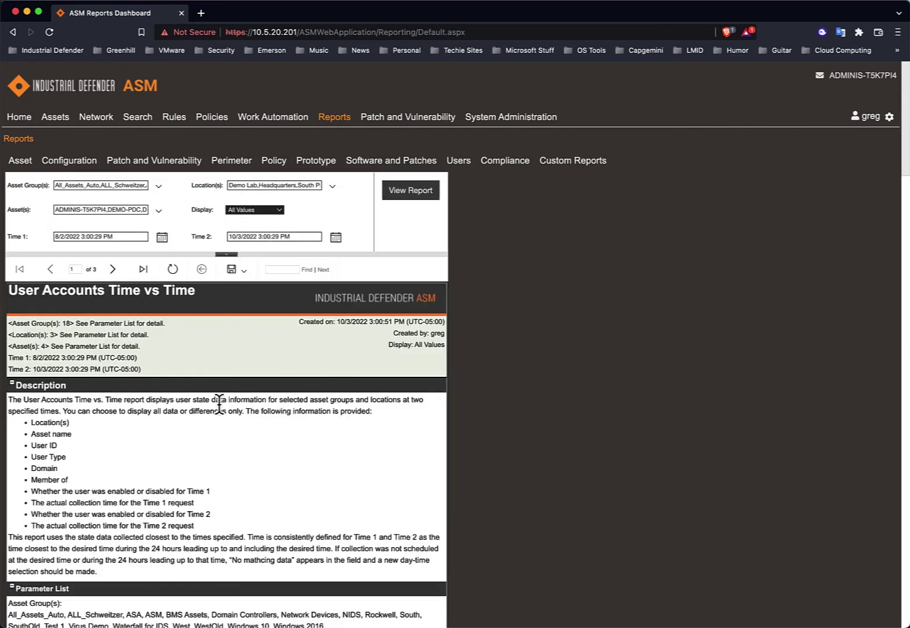
scroll(197, 404, down, 2)
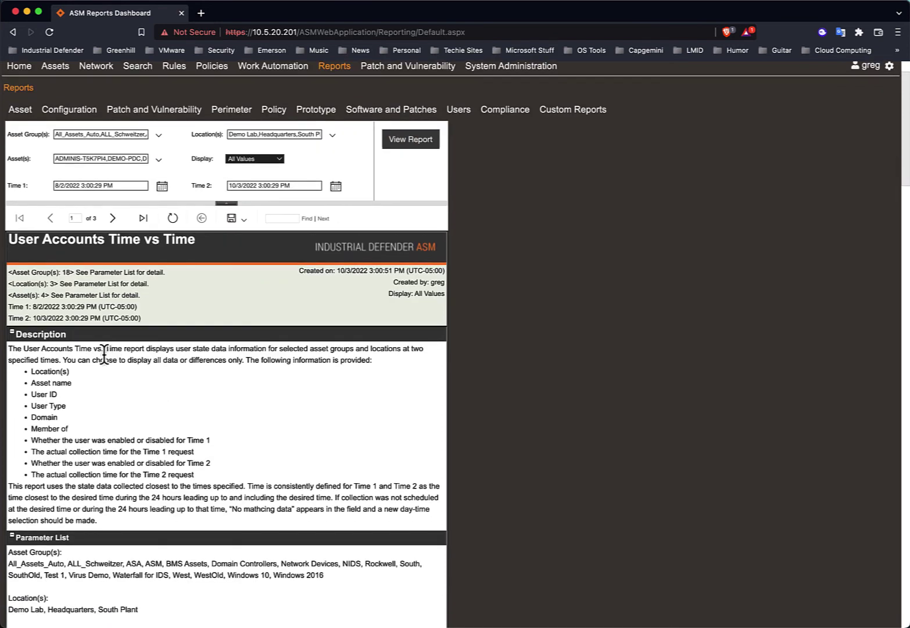
drag(103, 353, 257, 457)
click(259, 457)
Scroll to the user table and highlight the Demo Lab heading and asset name
scroll(259, 456, down, 4)
scroll(227, 438, down, 3)
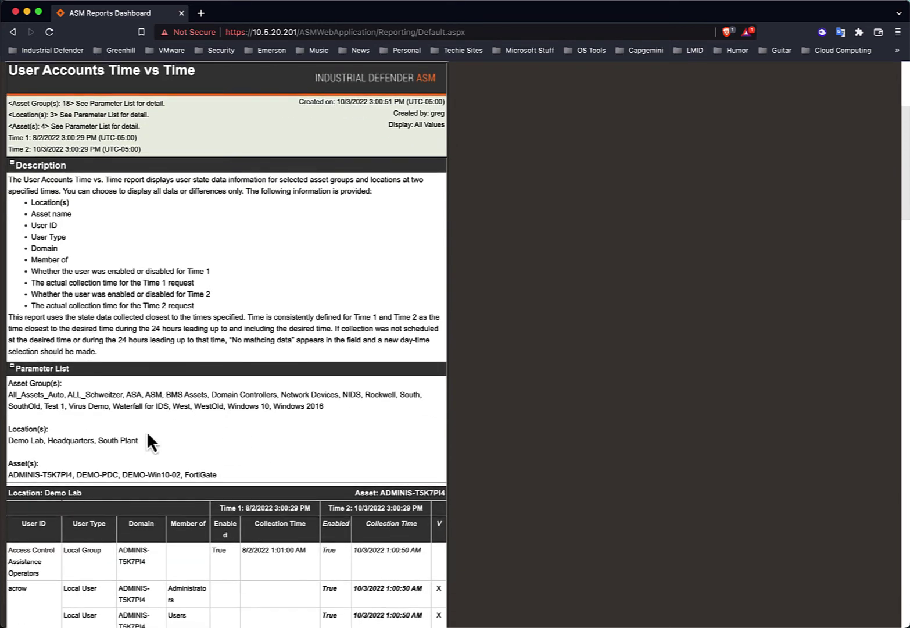
scroll(239, 462, down, 5)
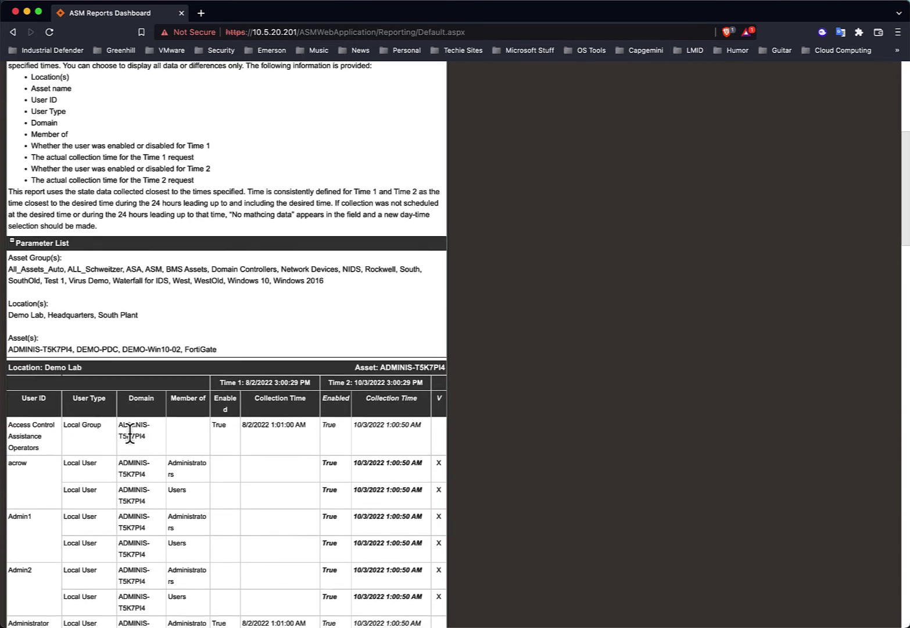
drag(82, 363, 45, 363)
drag(381, 362, 445, 364)
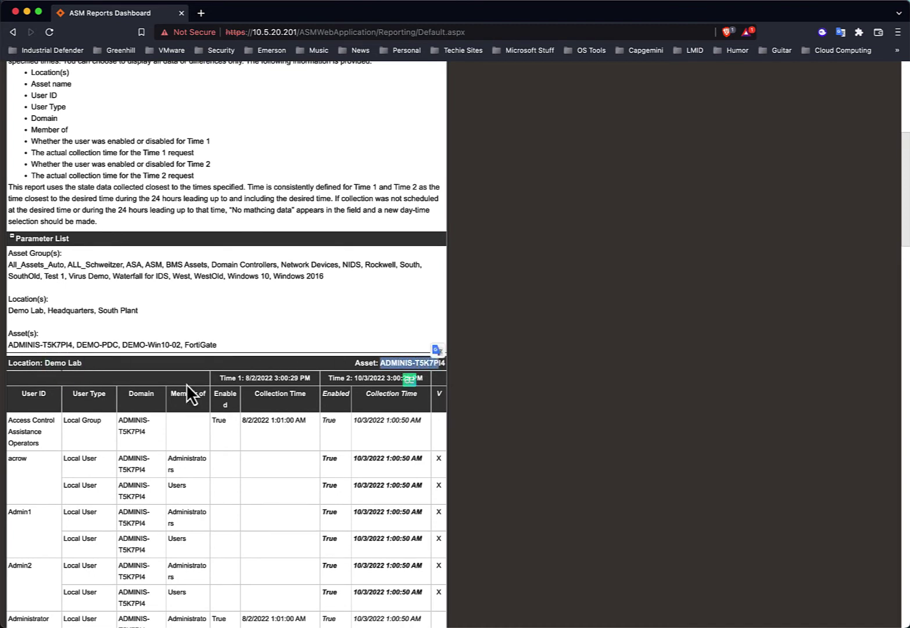
click(127, 380)
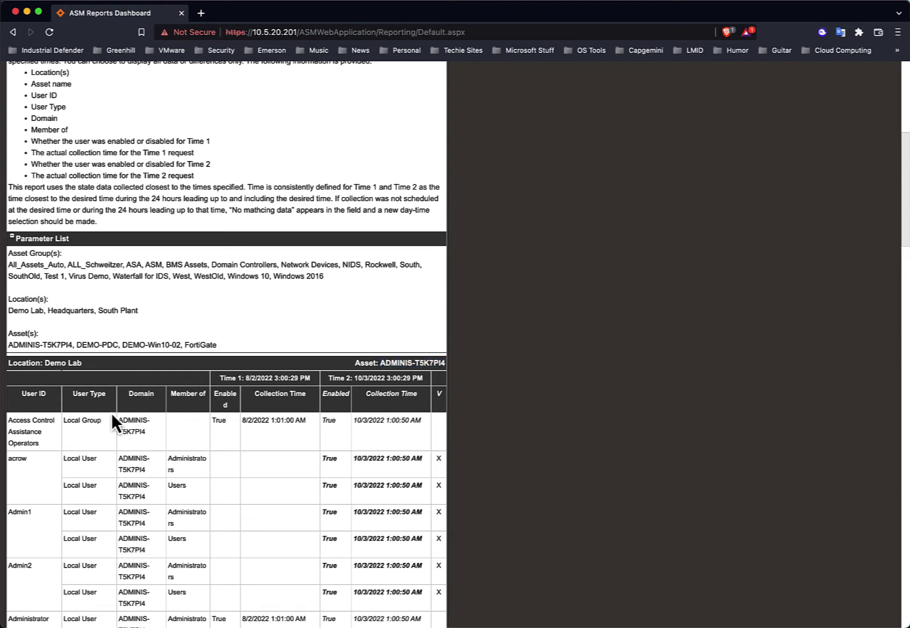
Highlight the Time 1 and Time 2 dates in the table header and scroll through the accounts
scroll(110, 413, down, 3)
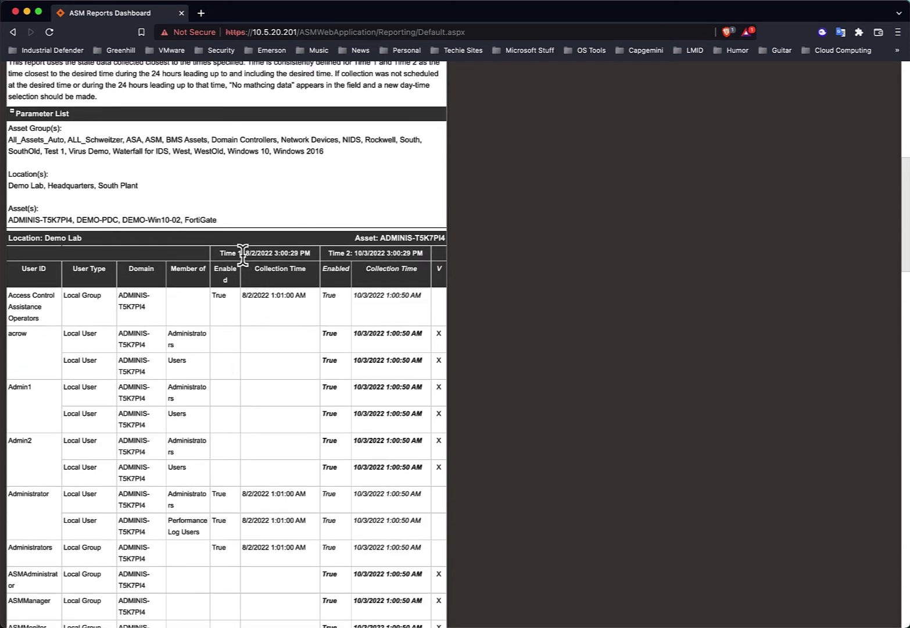
drag(240, 253, 272, 253)
drag(342, 253, 385, 253)
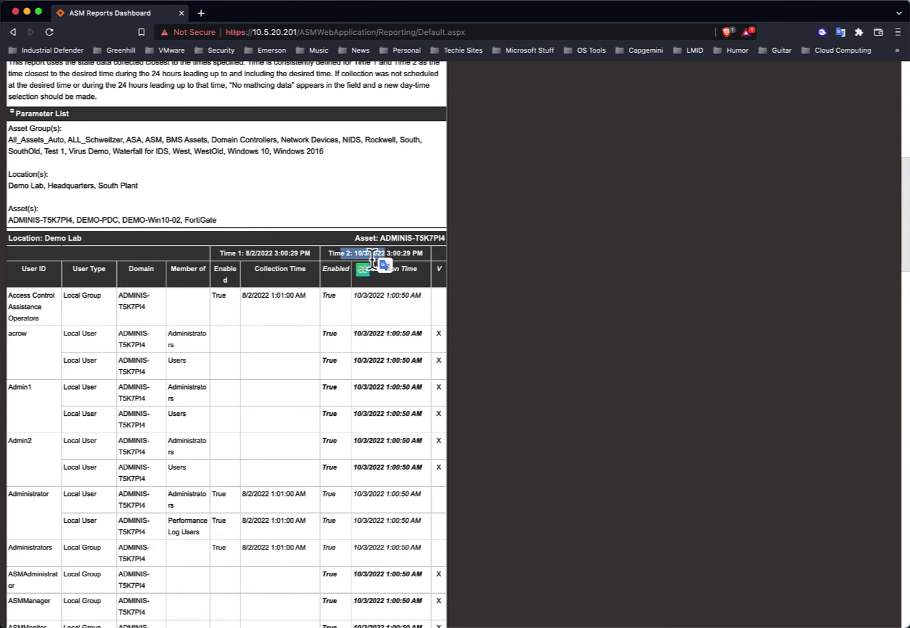
click(195, 239)
scroll(306, 370, down, 3)
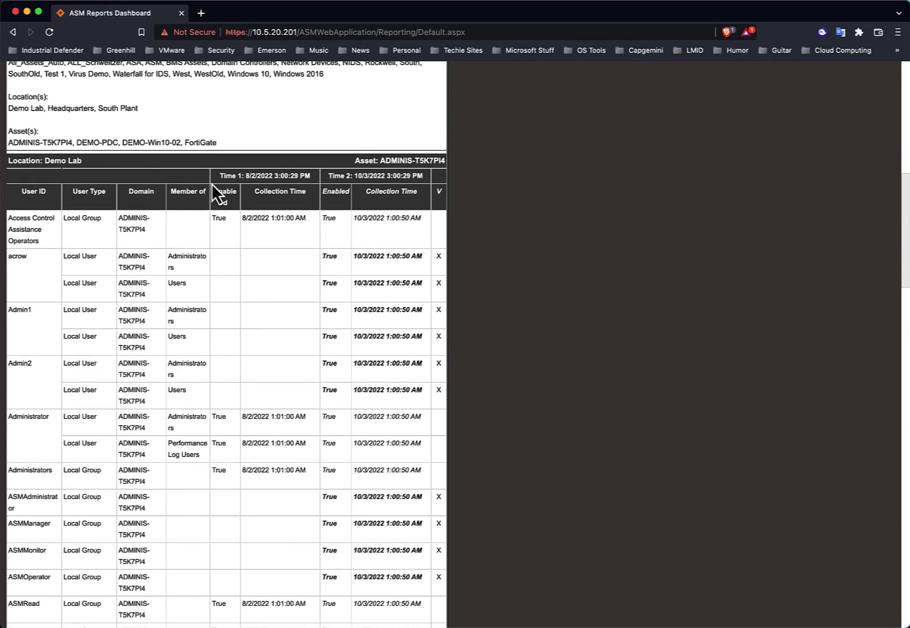
scroll(192, 379, down, 15)
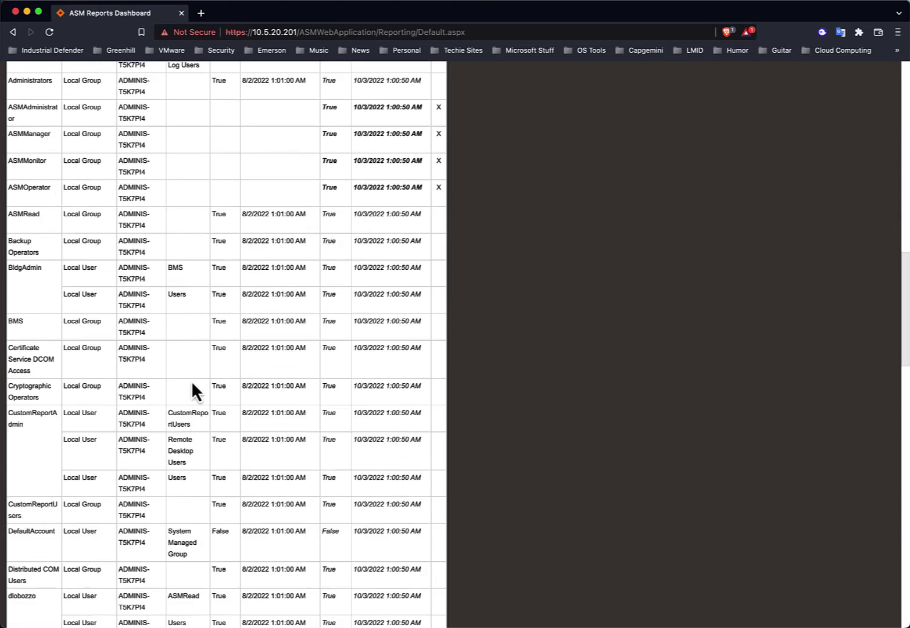
scroll(192, 381, down, 5)
scroll(206, 346, up, 20)
Dismiss the export format list and go to Reports > Compliance > NERC CIP-010 R1 > Firewall Rules Time vs Time
click(238, 271)
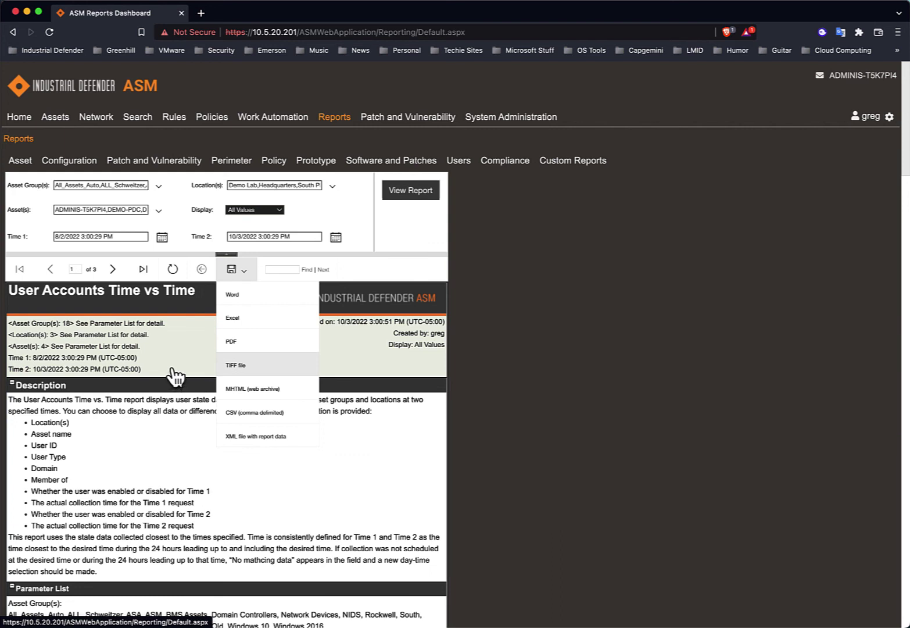
click(151, 445)
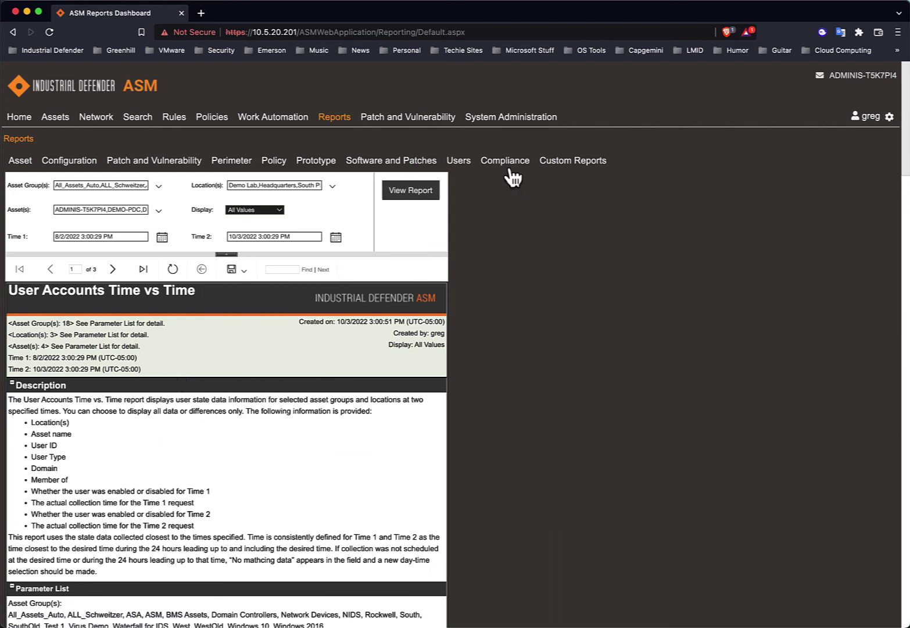
mouse_move(509, 170)
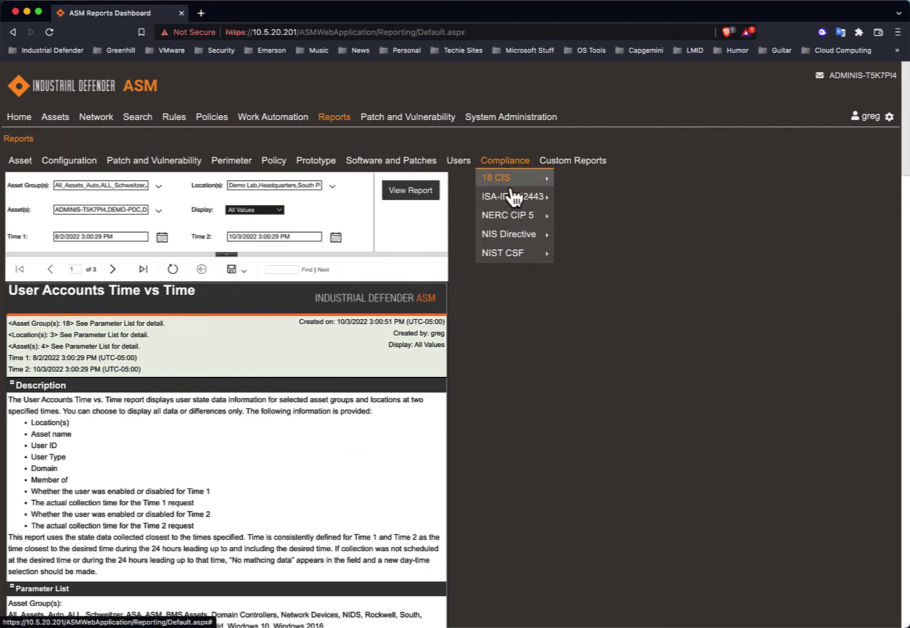
mouse_move(515, 215)
mouse_move(600, 224)
mouse_move(602, 256)
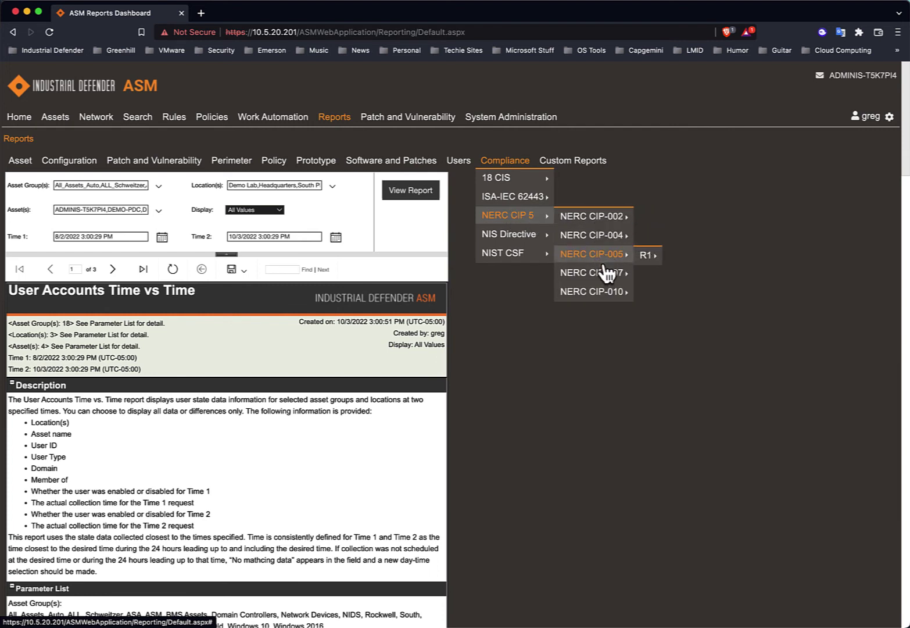
mouse_move(610, 298)
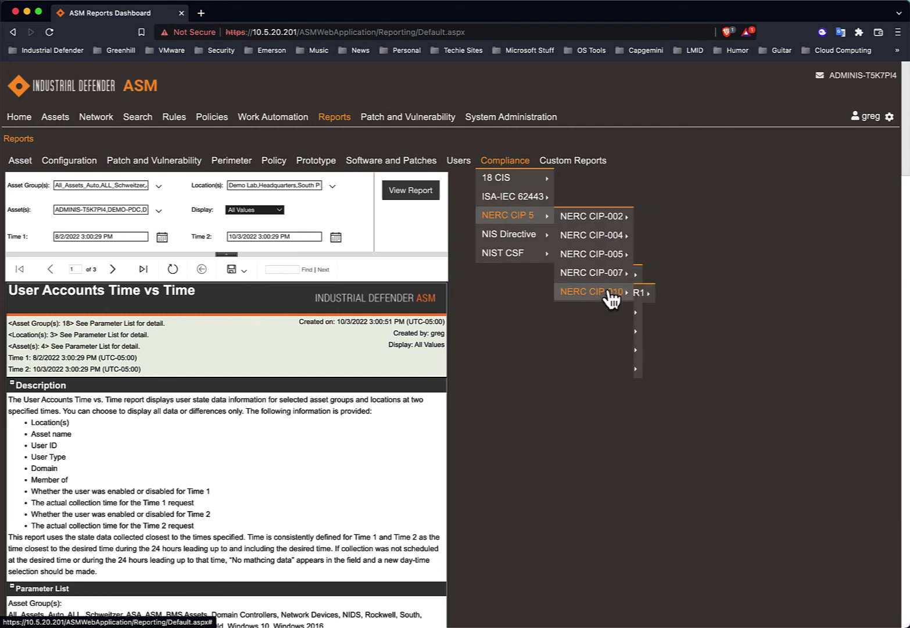
mouse_move(654, 297)
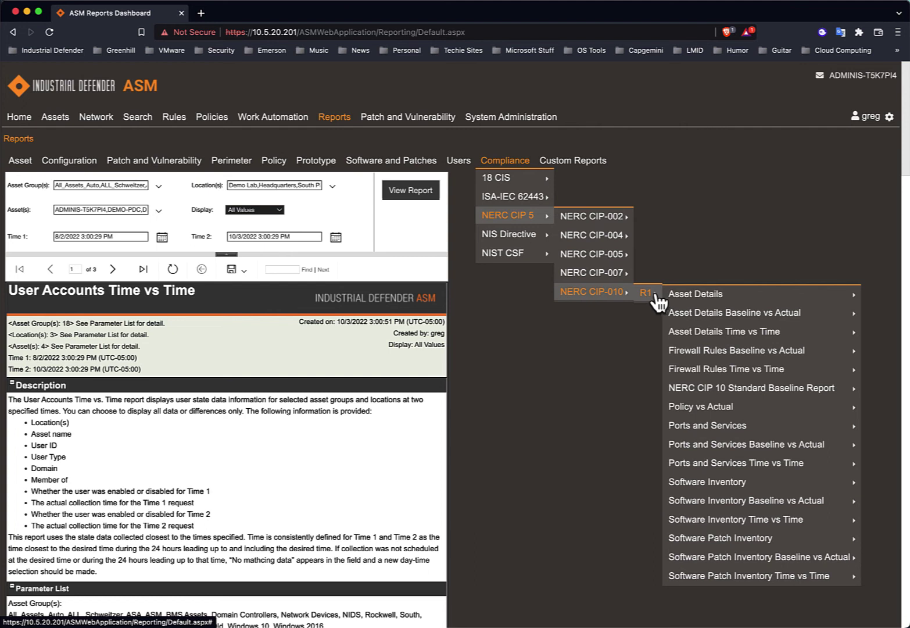
mouse_move(778, 377)
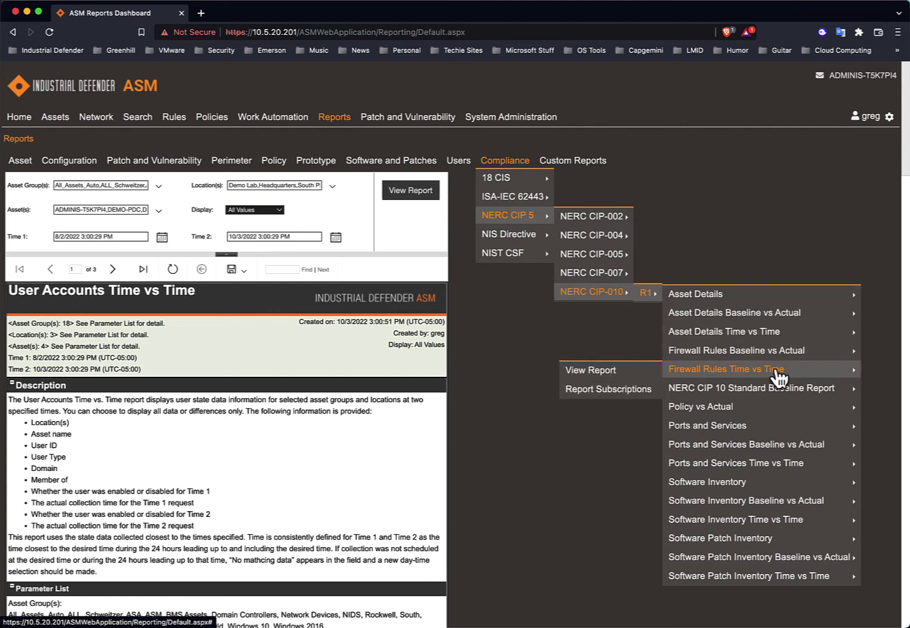
Open the Firewall Rules Time vs Time form with all asset groups and the locations confirmed
click(611, 372)
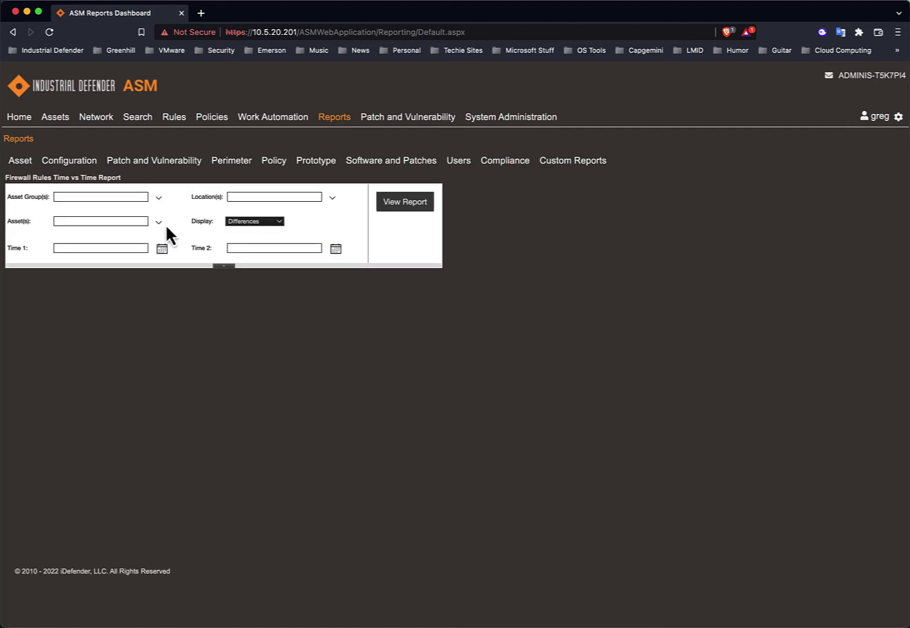
click(159, 199)
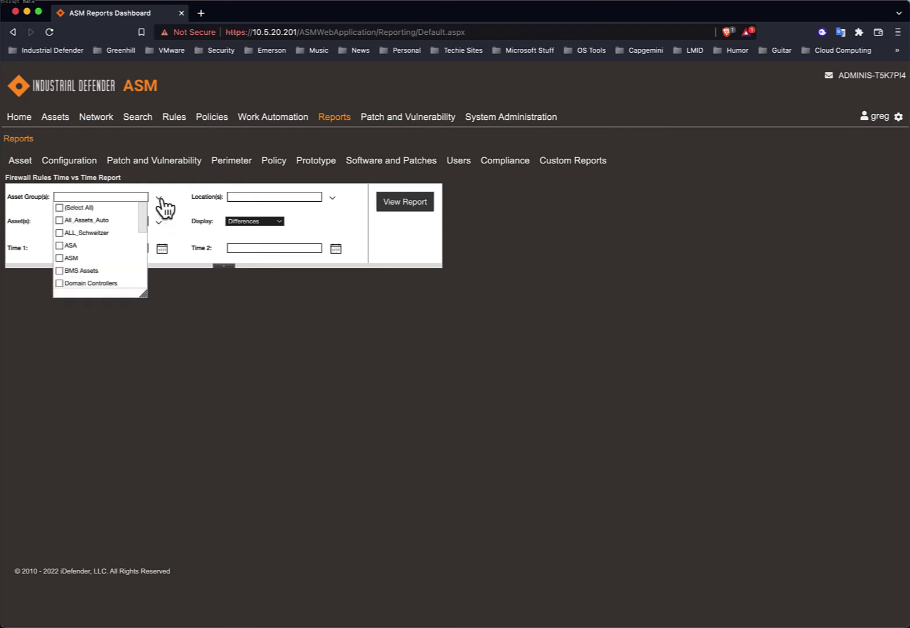
click(101, 207)
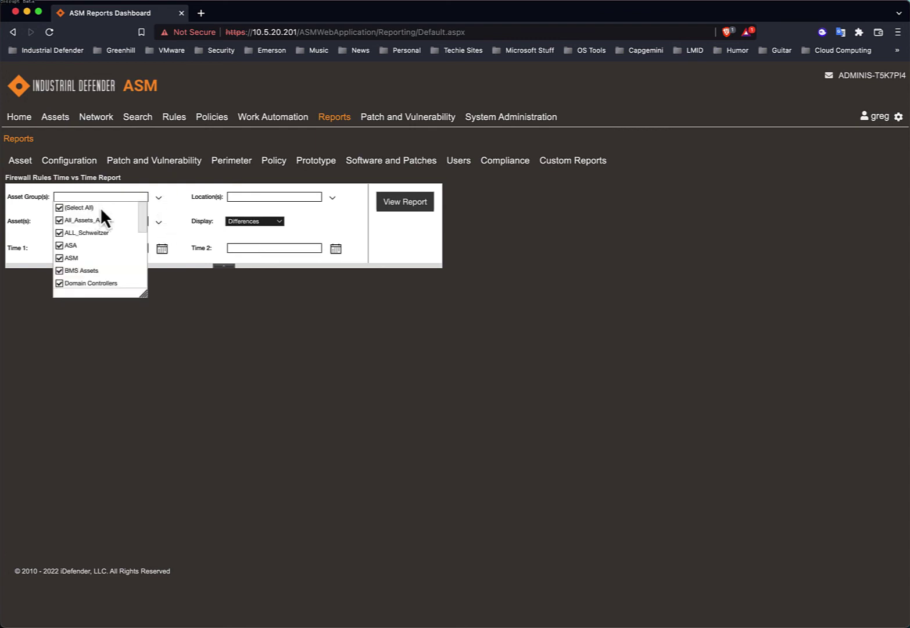
click(306, 199)
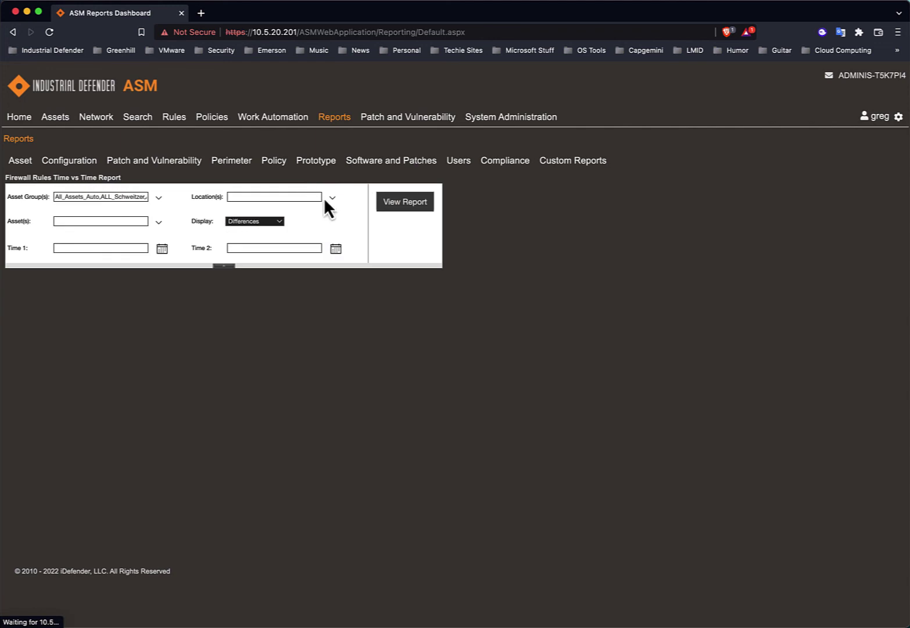
click(330, 200)
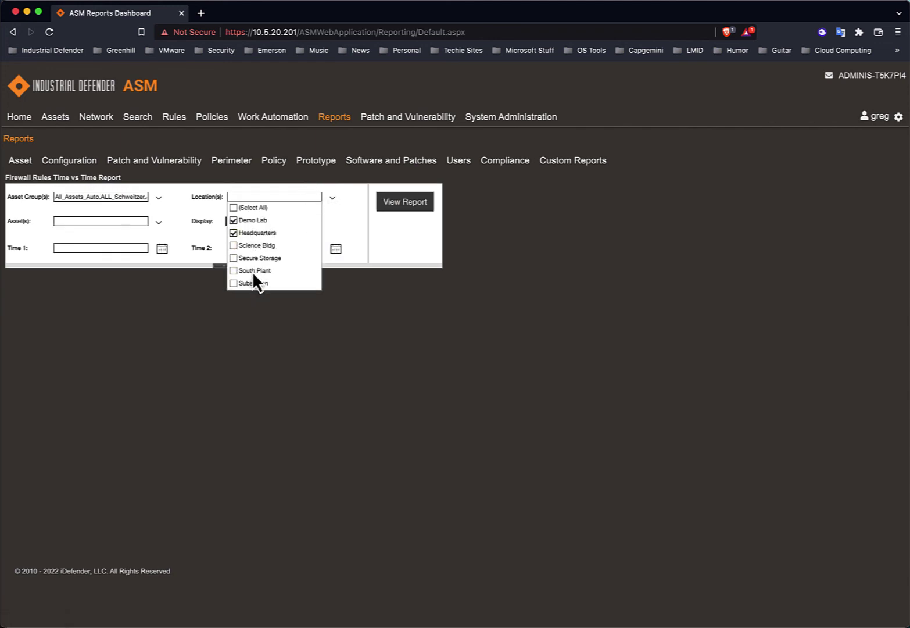
click(173, 226)
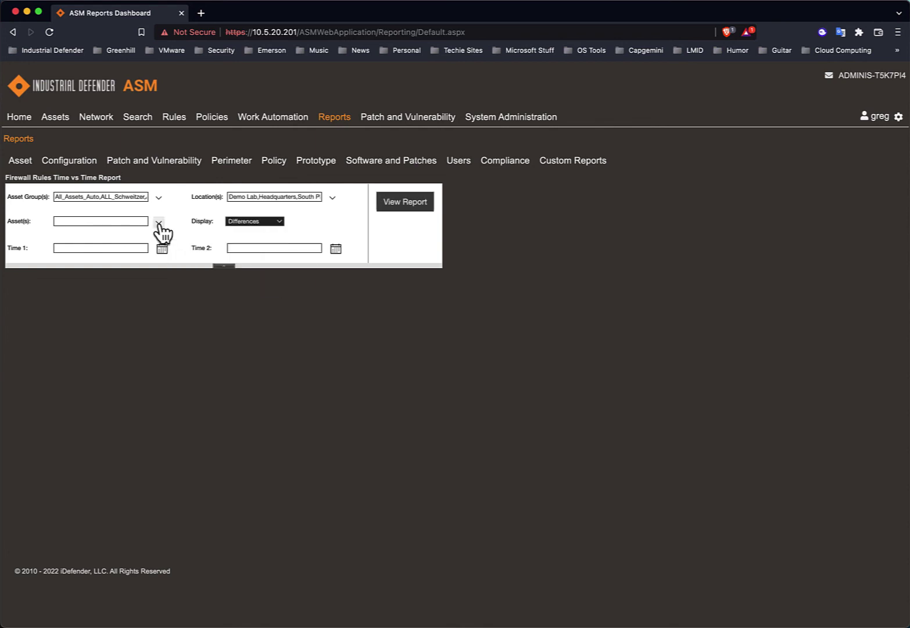
Choose FortiGate and fortiswitch as the report's assets
click(159, 225)
scroll(116, 264, down, 2)
scroll(103, 255, down, 1)
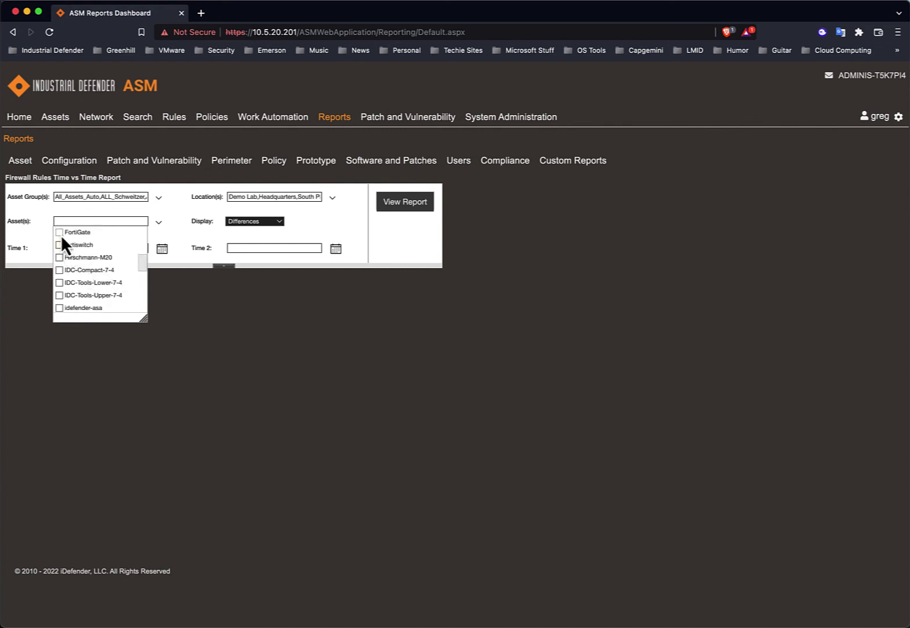
click(61, 235)
click(88, 246)
click(184, 228)
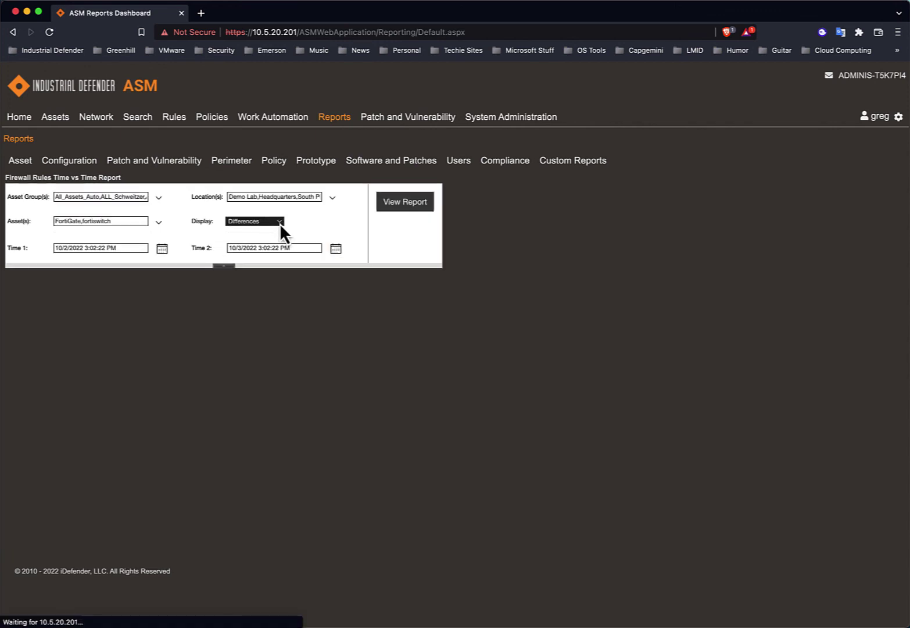
Set the Time 1 month to 8 and Display to All Values, then generate the report
click(62, 249)
key(Down)
text(8)
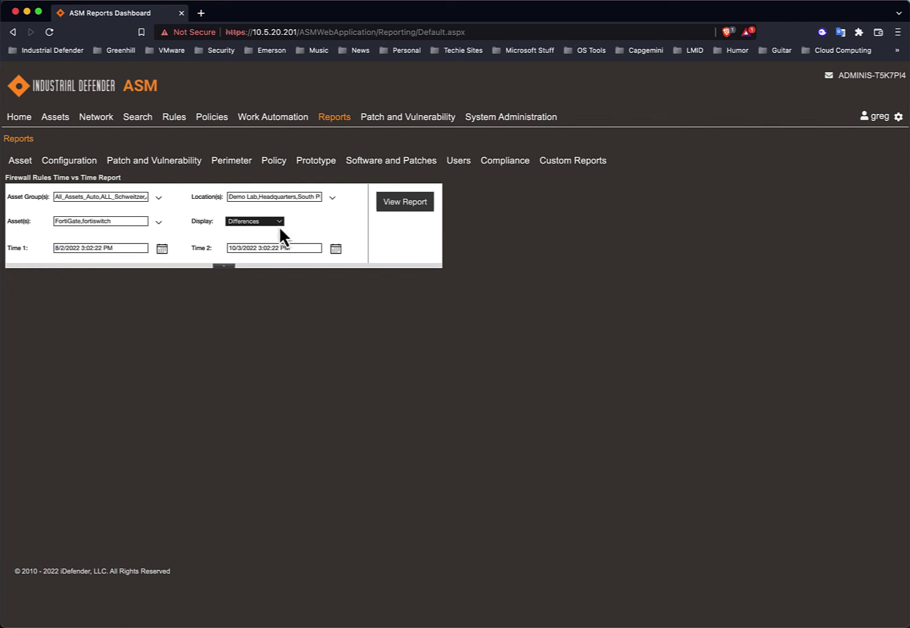
click(281, 222)
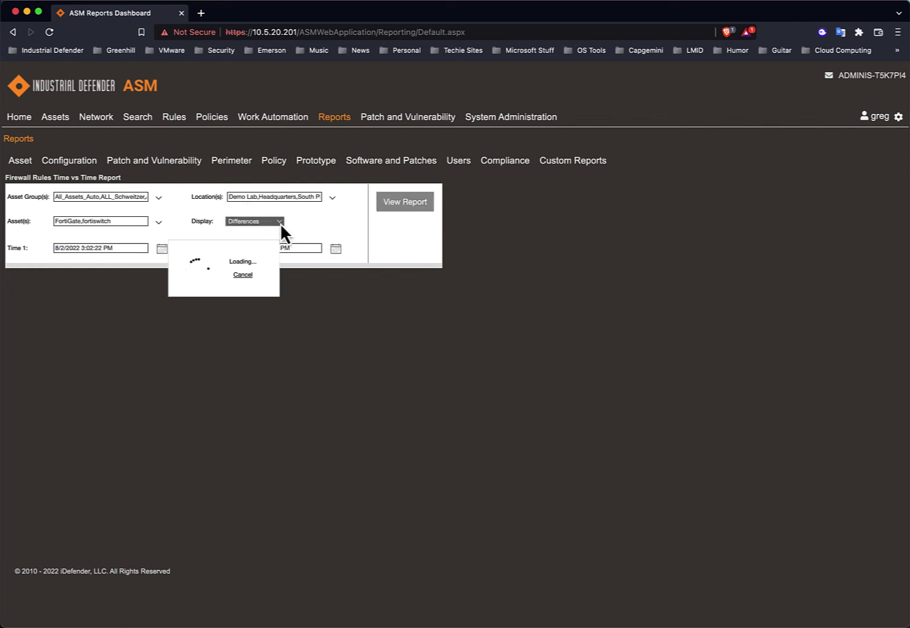
click(276, 223)
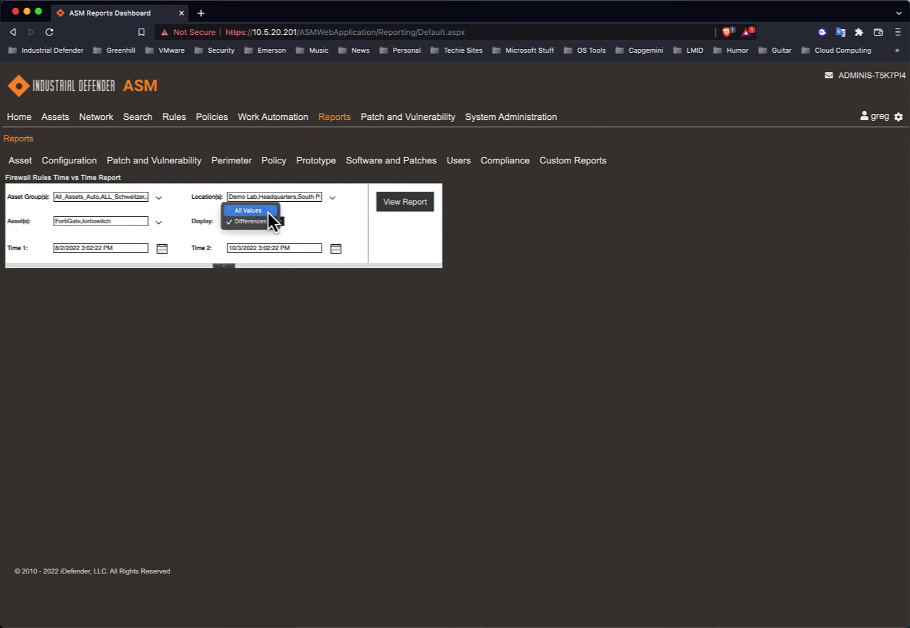
click(268, 211)
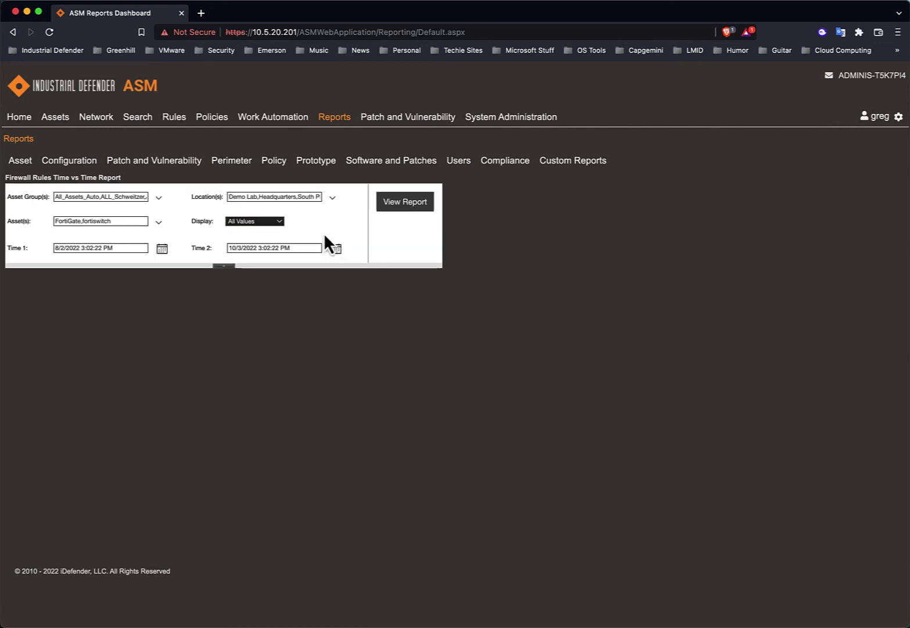
click(402, 202)
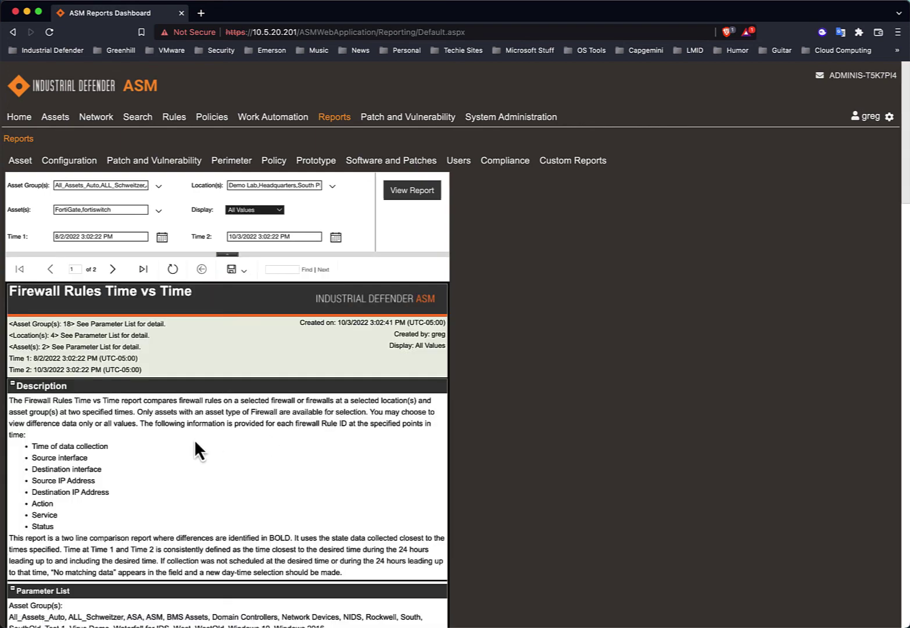
Review the FortiGate rules report: rules 17, 19, 21 added, rule 20 changed; return to top
scroll(195, 439, down, 5)
scroll(194, 439, down, 4)
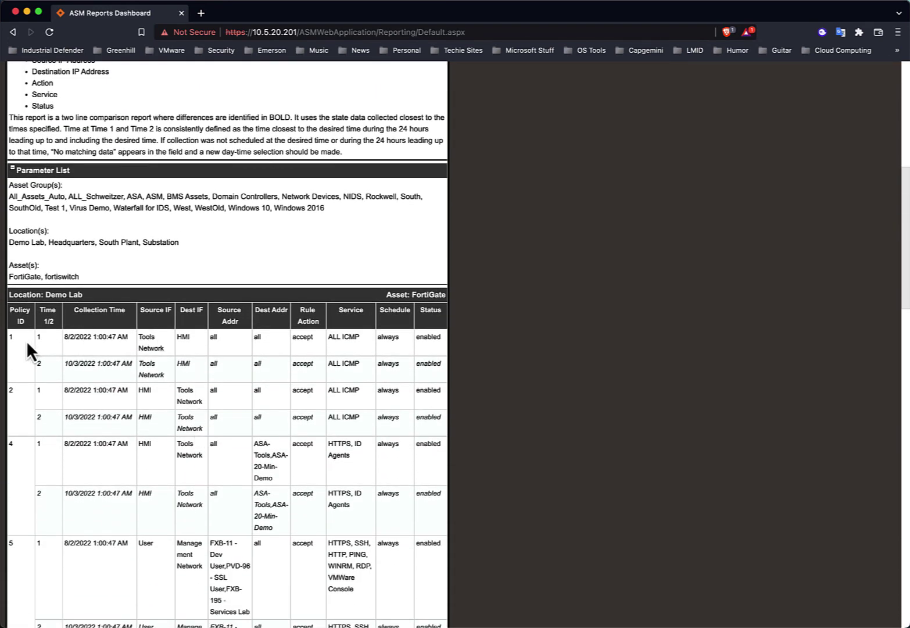
double_click(416, 294)
click(85, 350)
scroll(26, 439, down, 5)
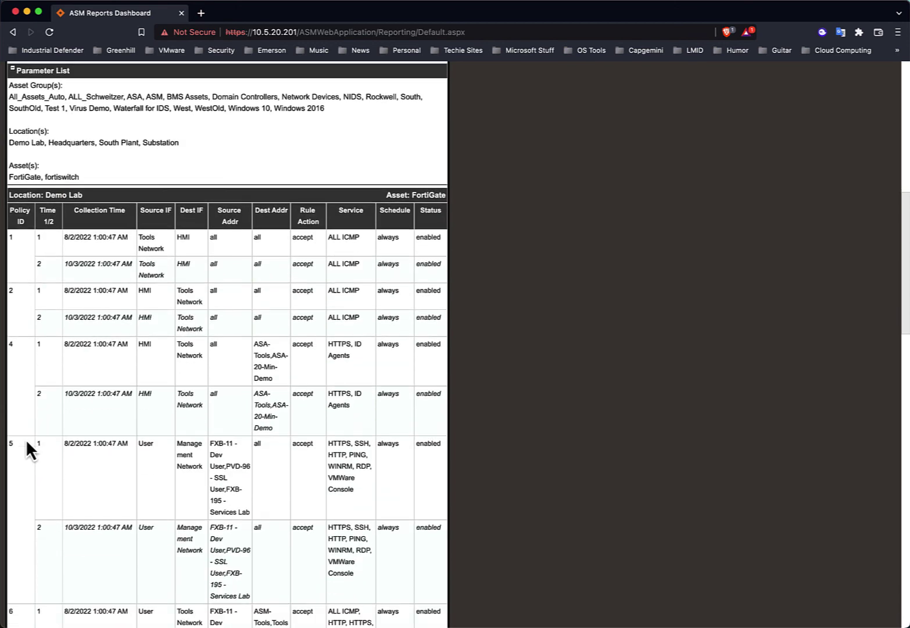
scroll(28, 438, down, 12)
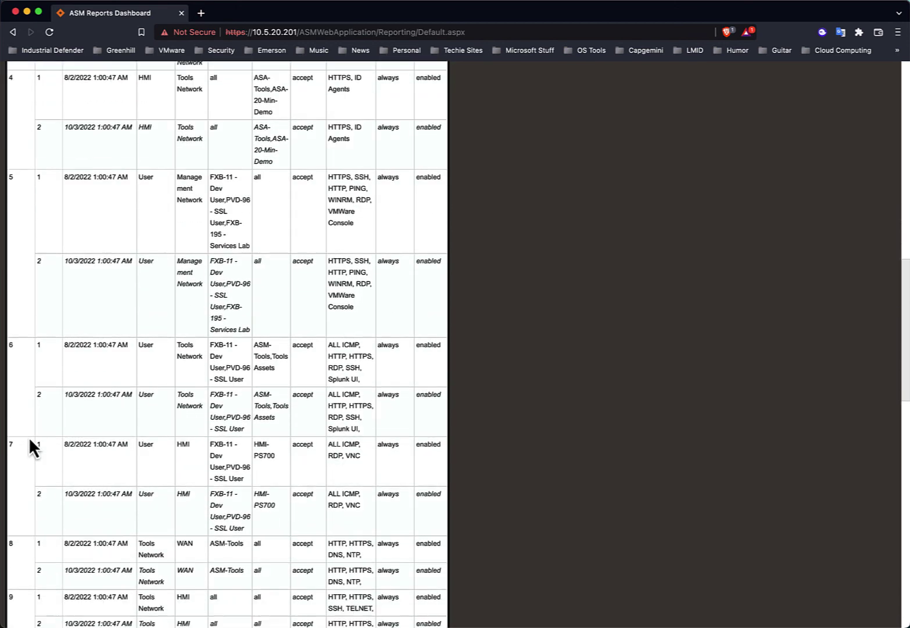
scroll(56, 436, down, 2)
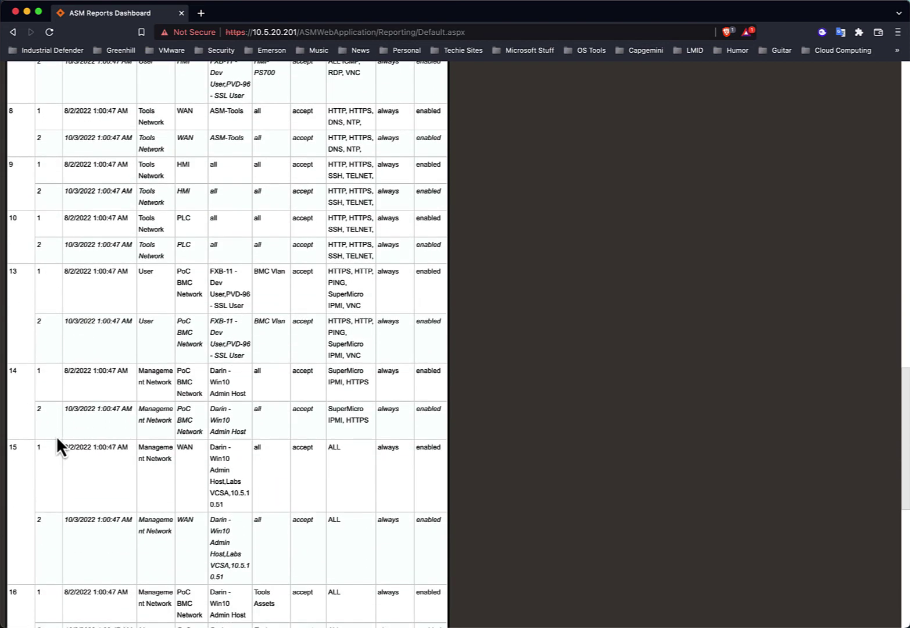
scroll(55, 435, down, 2)
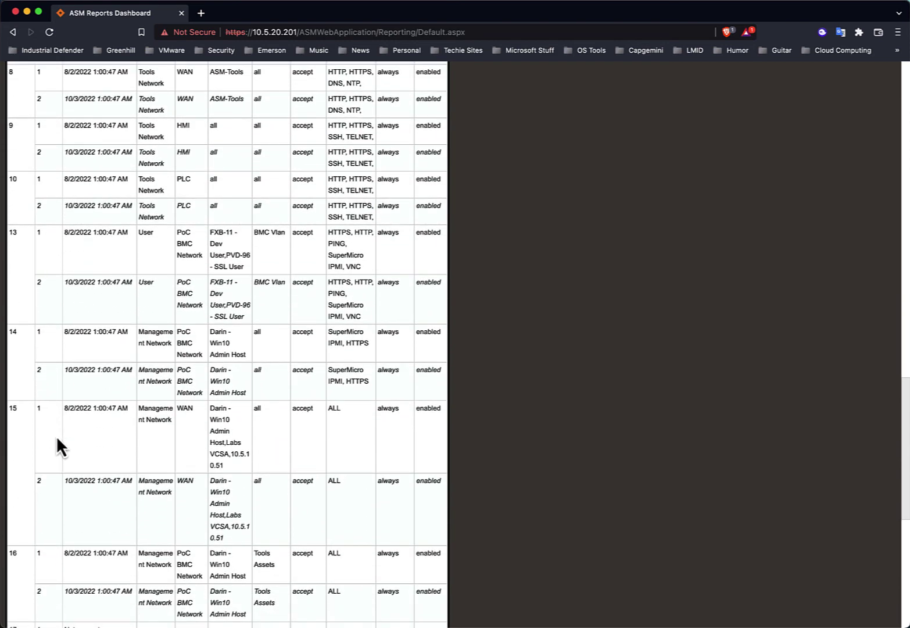
scroll(56, 435, down, 10)
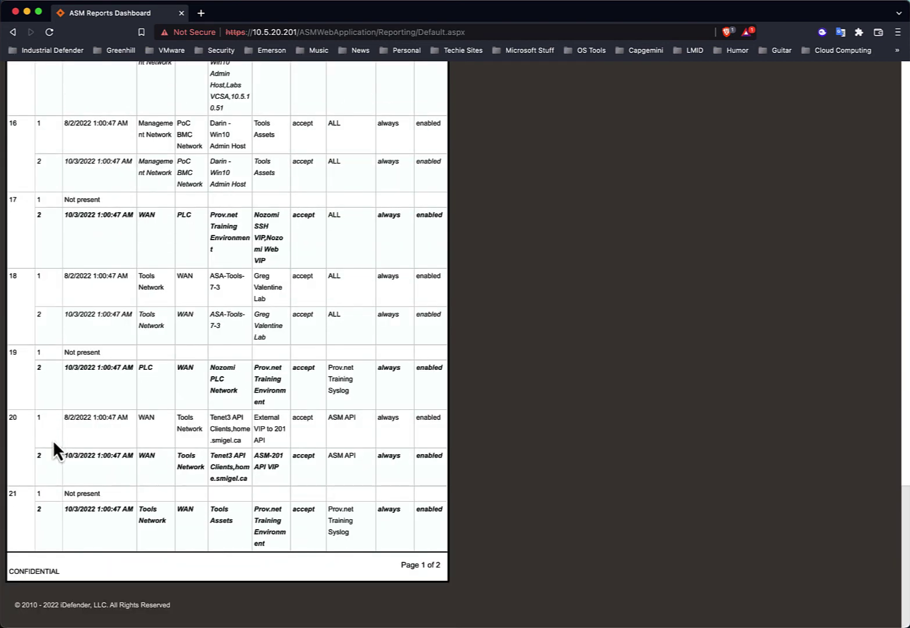
scroll(51, 441, up, 11)
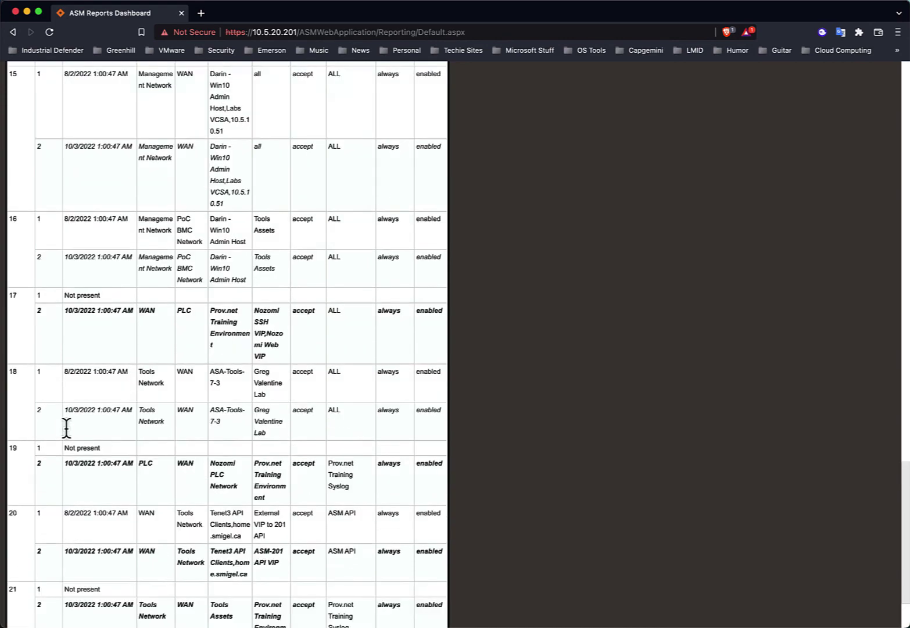
scroll(65, 428, up, 20)
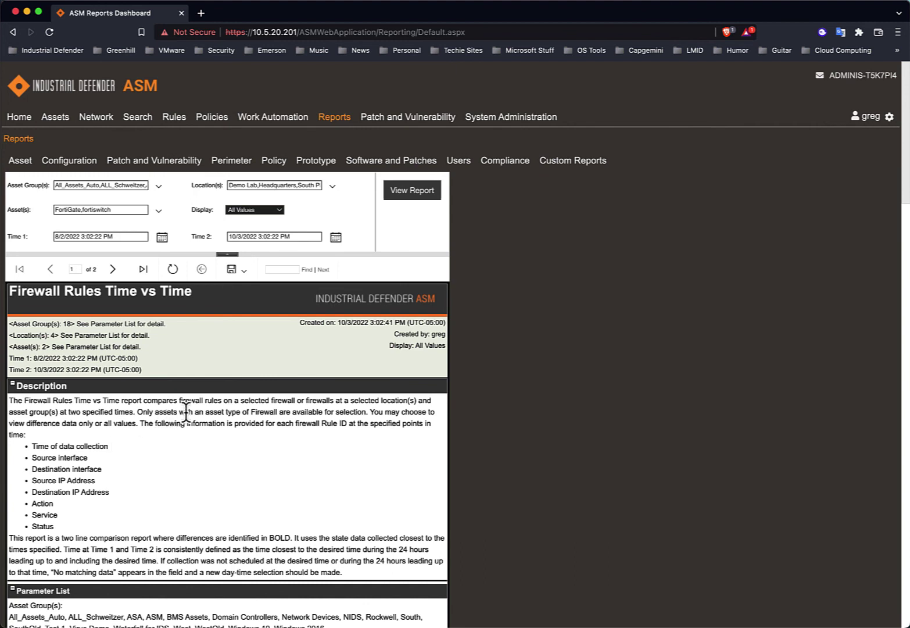
Show the NERC CIP 5 > CIP-005 > R1 reports, Daily Firewall Activity through Ports and Services
mouse_move(501, 164)
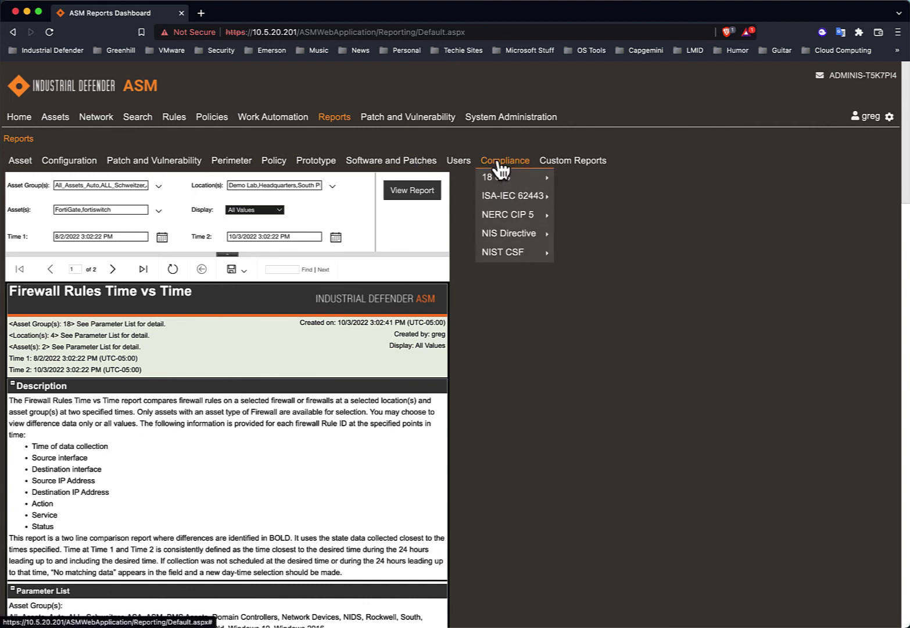
mouse_move(516, 217)
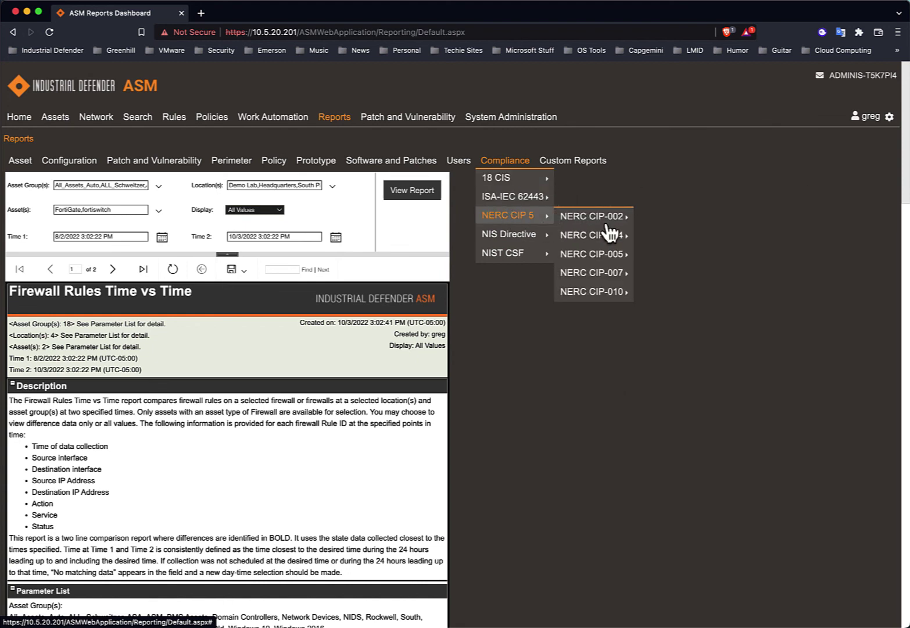
mouse_move(607, 239)
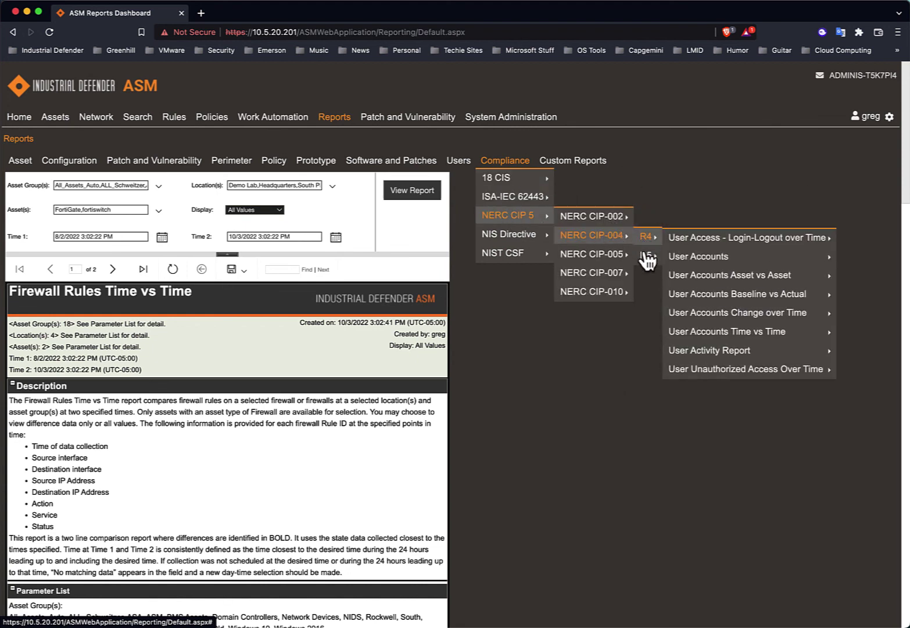
mouse_move(611, 259)
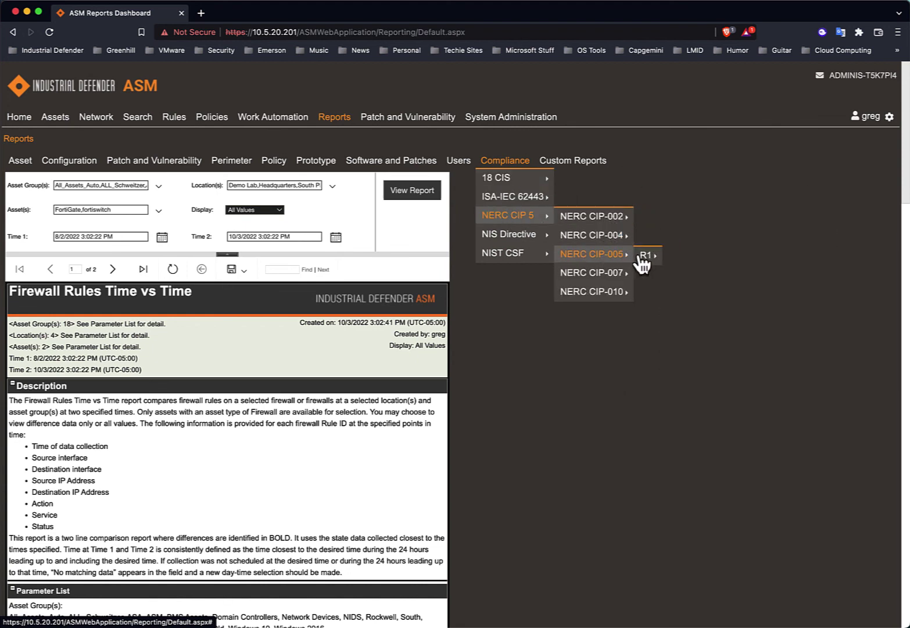
mouse_move(644, 260)
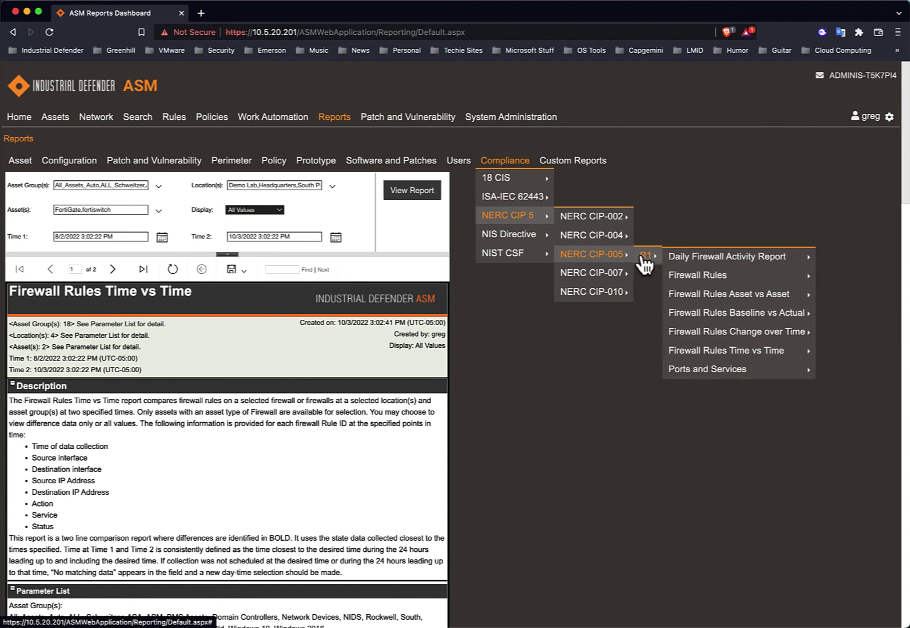